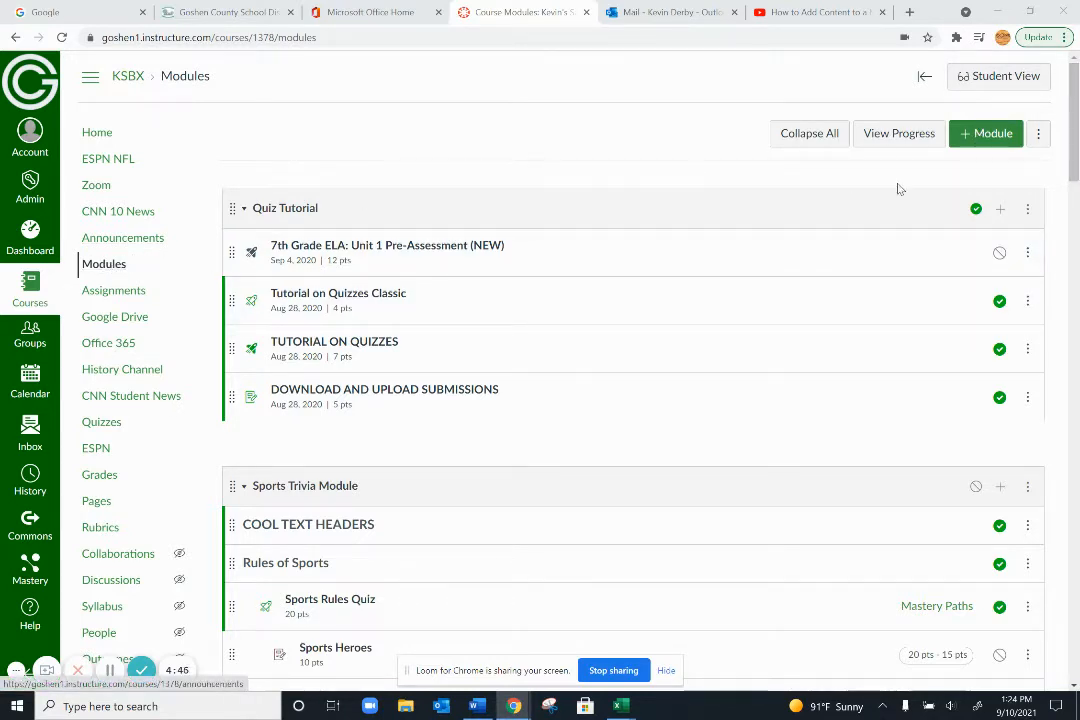
# - Create a module named Practice and move it directly above New Module in the module list
pyautogui.click(980, 134)
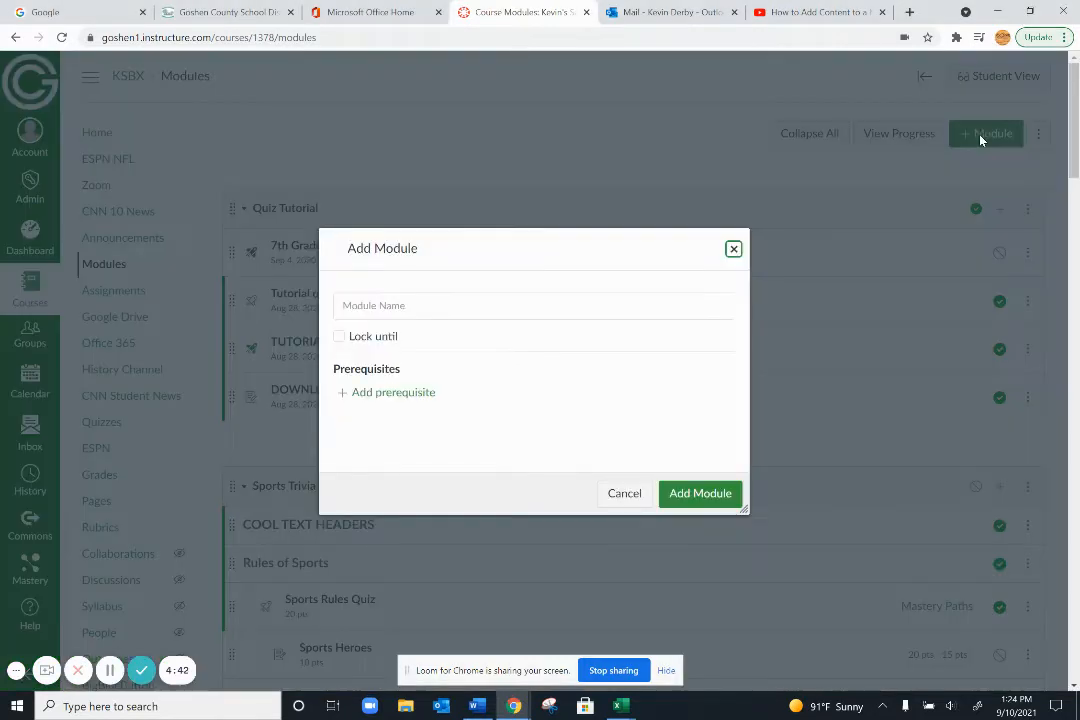
pyautogui.click(383, 304)
pyautogui.write('Practice')
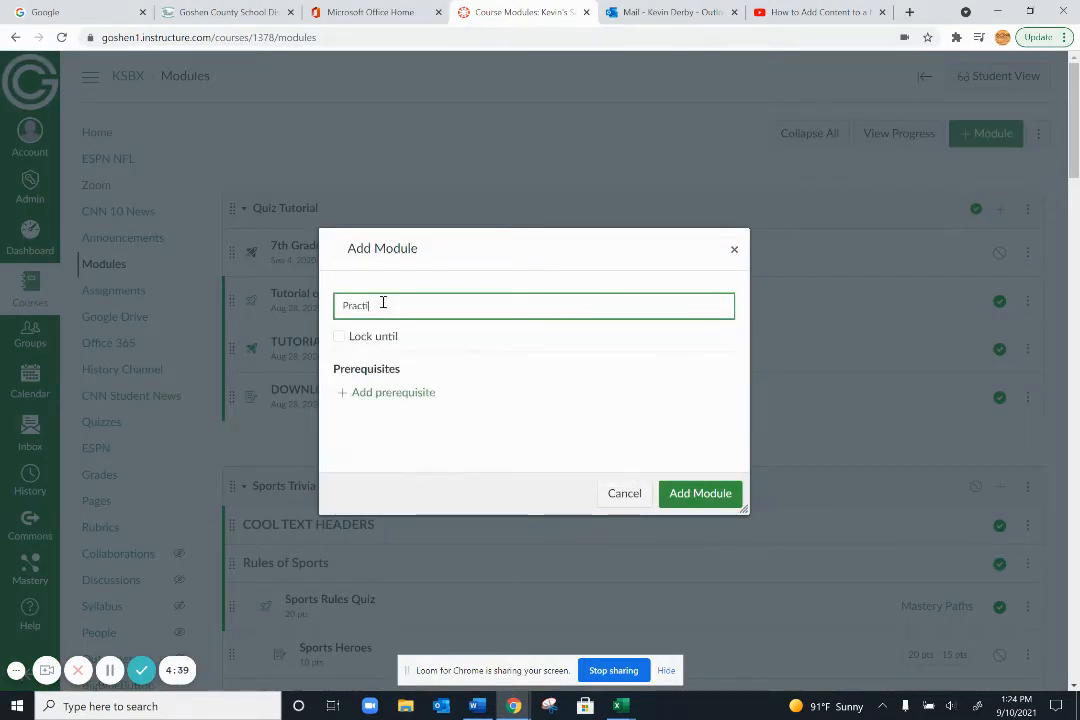
pyautogui.click(698, 493)
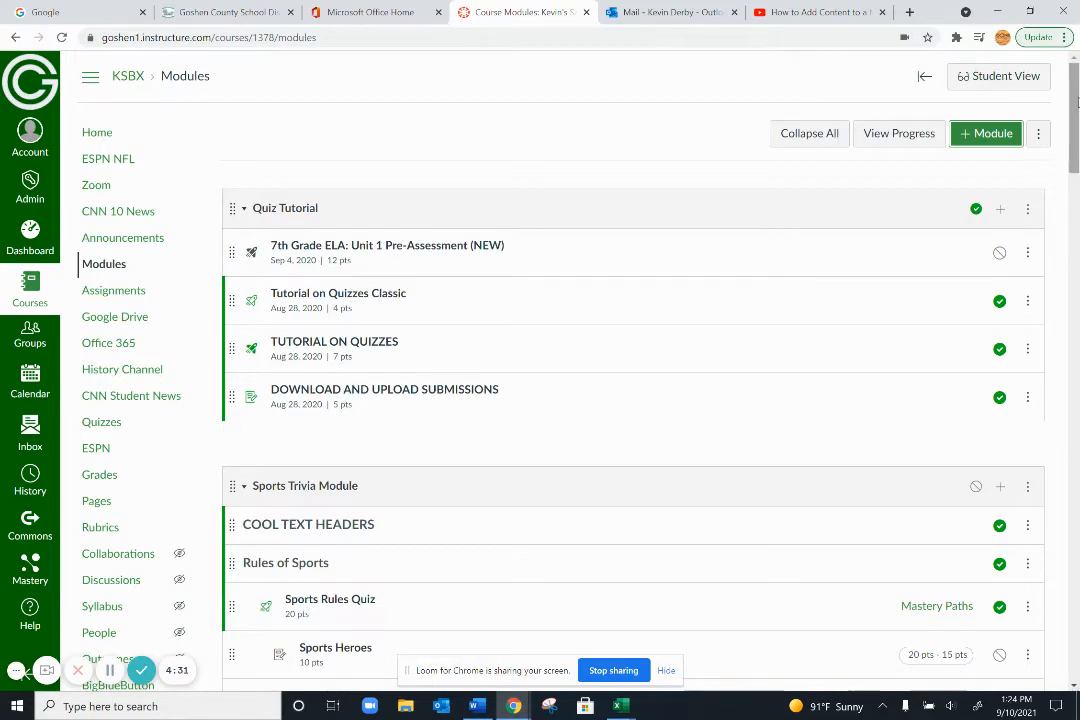
pyautogui.moveTo(1072, 150); pyautogui.dragTo(1068, 626)
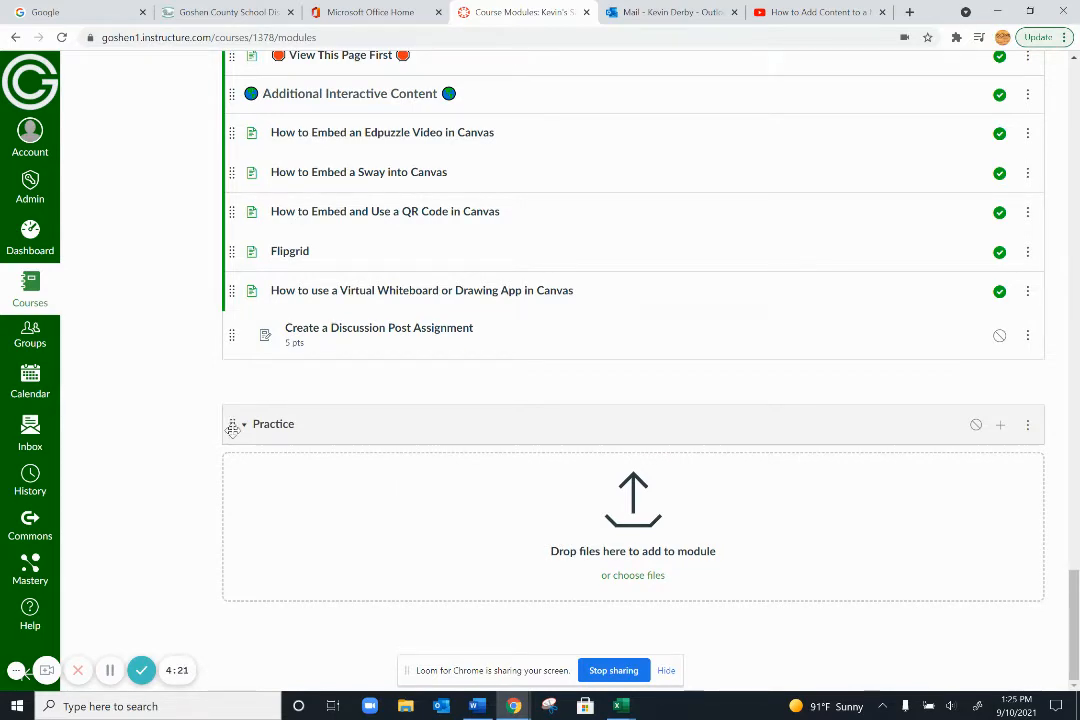
pyautogui.moveTo(232, 430); pyautogui.dragTo(200, 455)
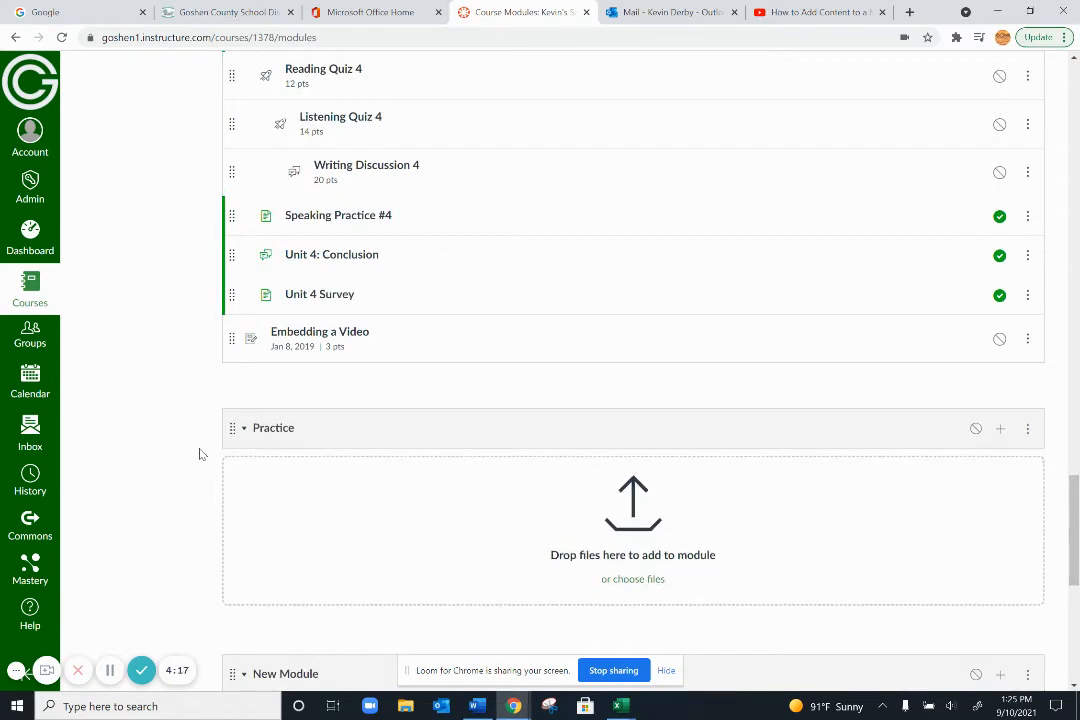
# - Move the Embedding a Video assignment into the Practice module and return it to its place below Unit 4 Survey
pyautogui.moveTo(231, 338); pyautogui.dragTo(239, 484)
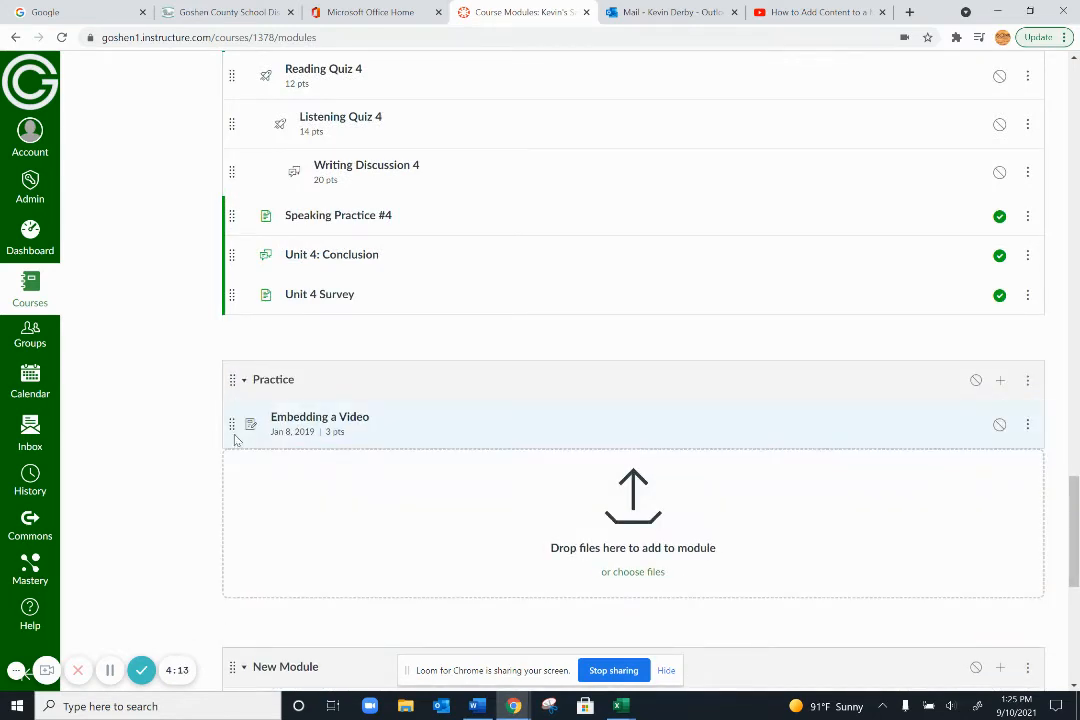
pyautogui.moveTo(229, 424); pyautogui.dragTo(234, 321)
pyautogui.moveTo(229, 427); pyautogui.dragTo(227, 336)
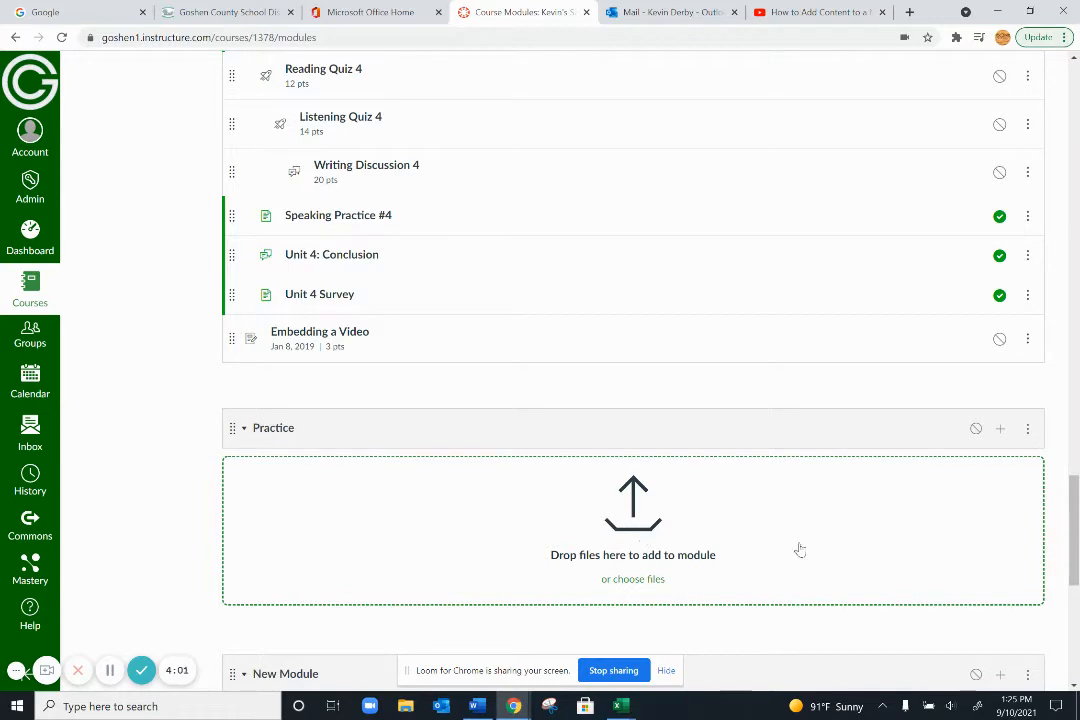
# - Add the existing Assignment Annotations assignment to the Practice module without indentation
pyautogui.click(1001, 430)
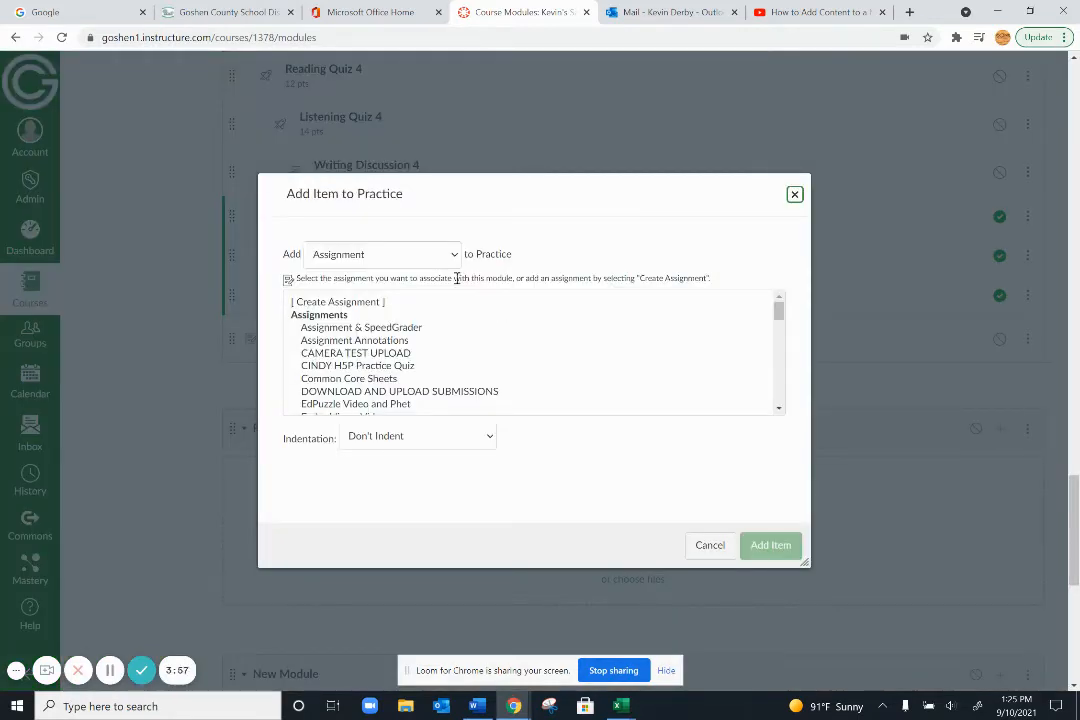
pyautogui.click(414, 258)
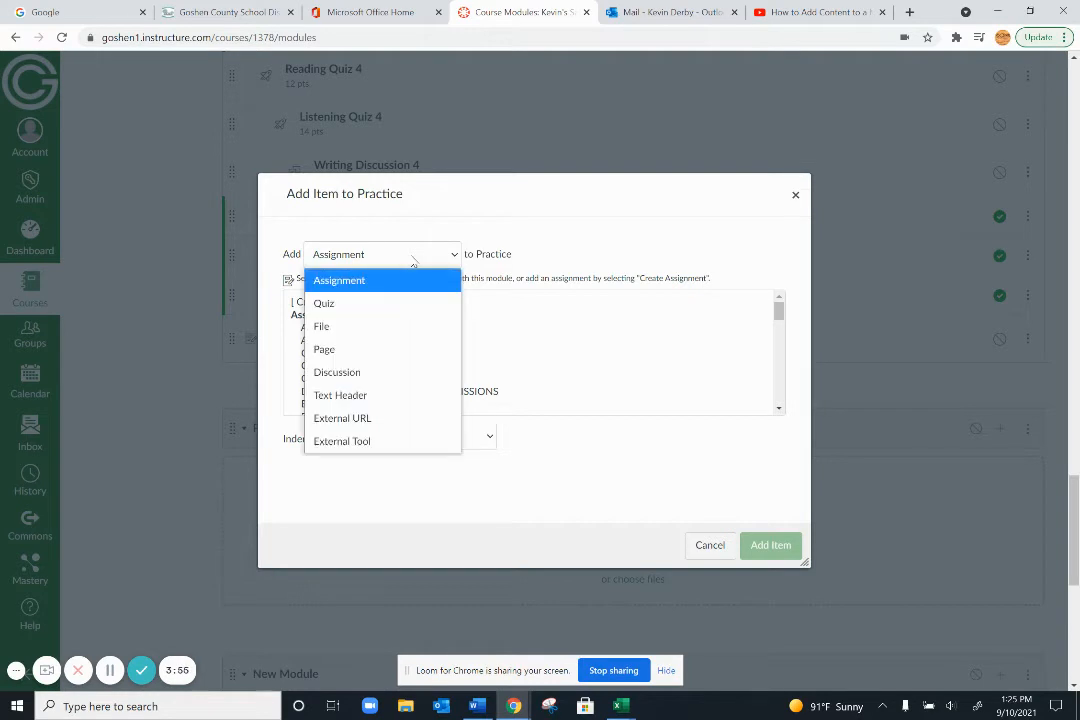
pyautogui.click(507, 231)
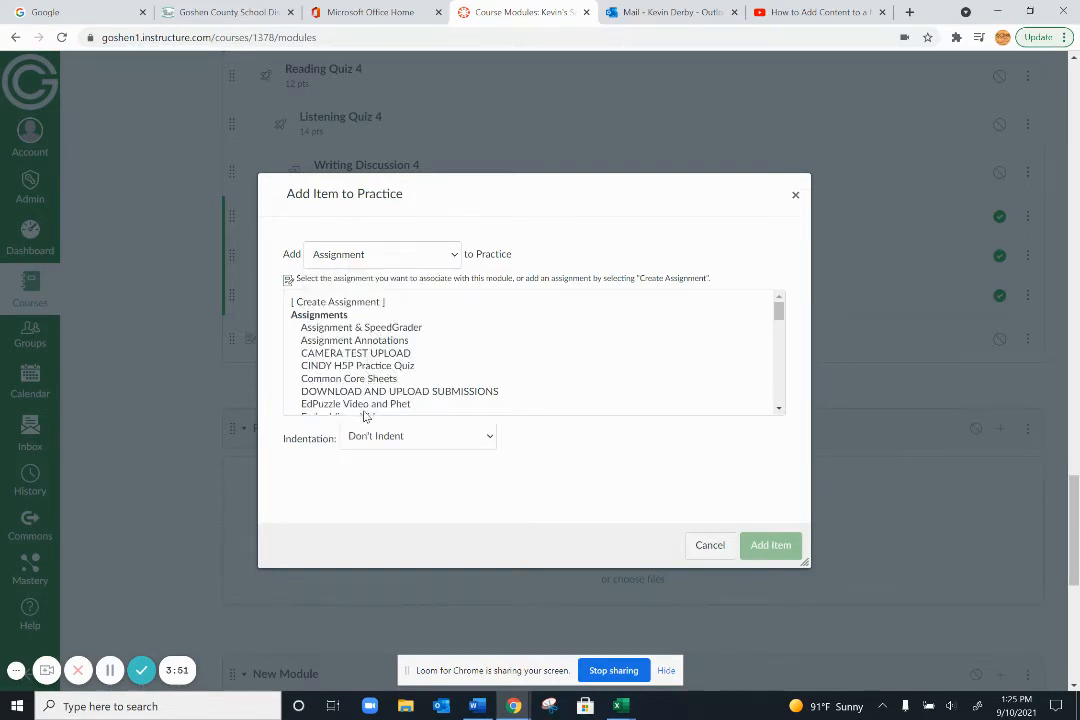
pyautogui.click(346, 341)
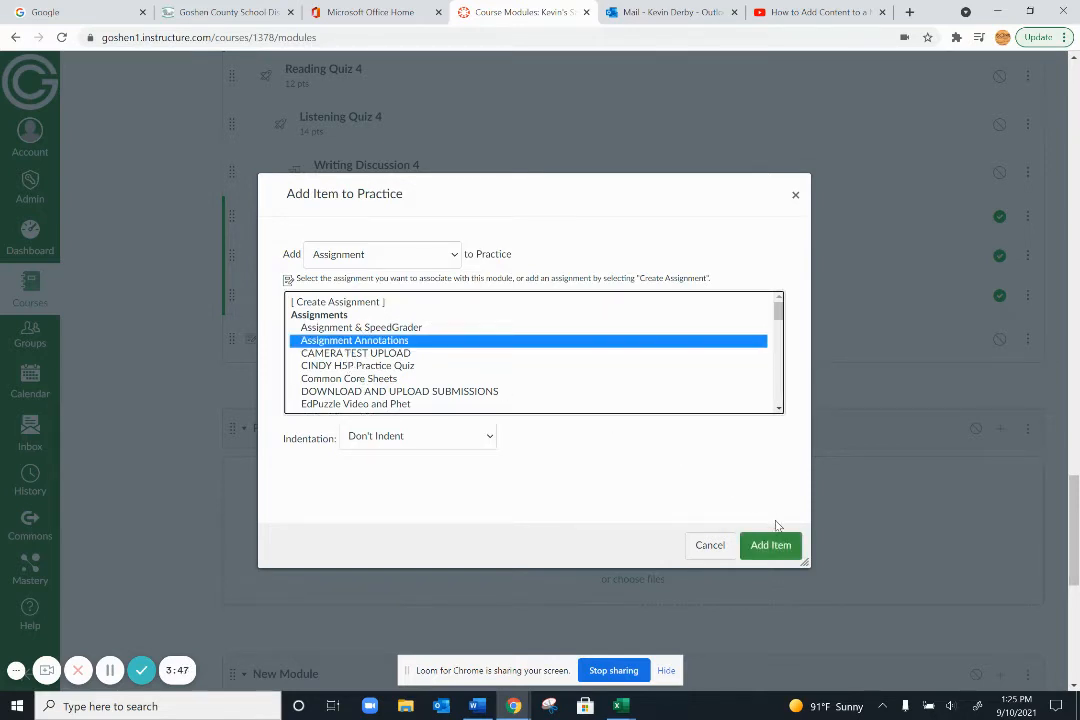
pyautogui.click(762, 547)
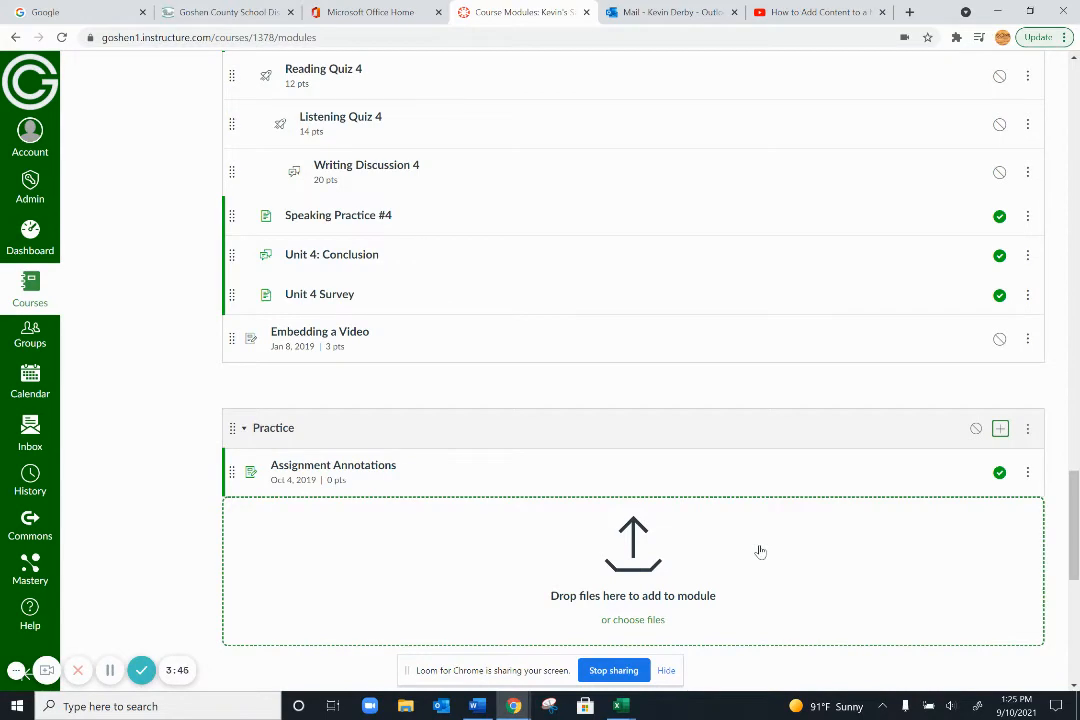
# - Create a new assignment named Lincoln's Second Inaugural in the Practice module, and check its details page before returning to the modules
pyautogui.click(1000, 429)
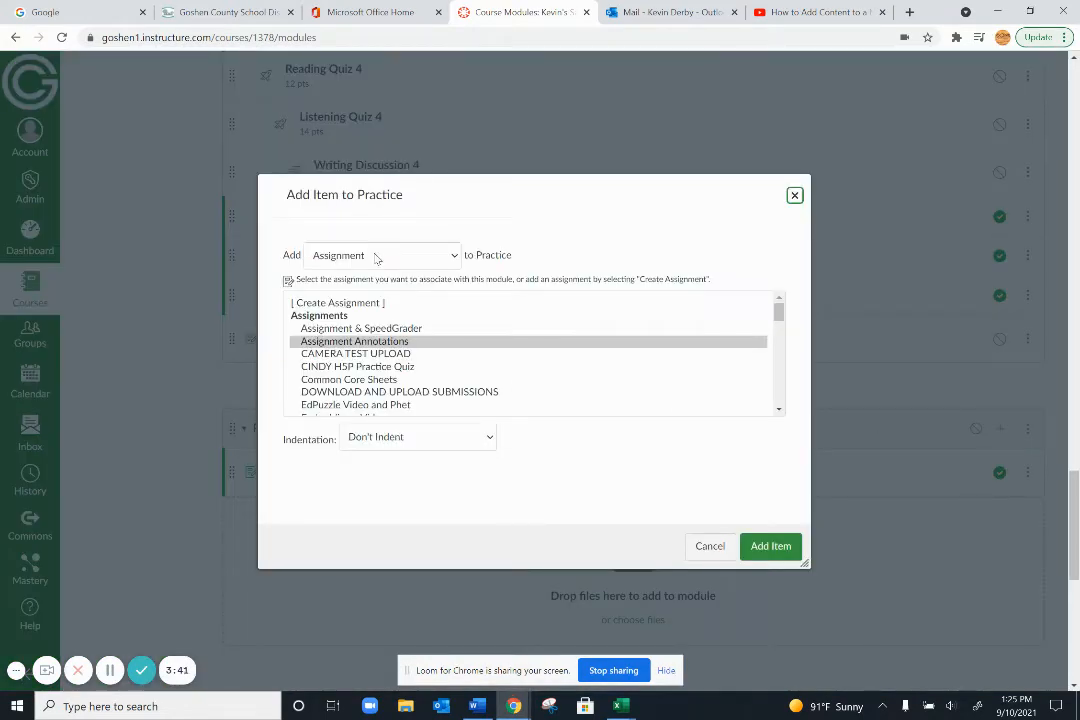
pyautogui.click(336, 303)
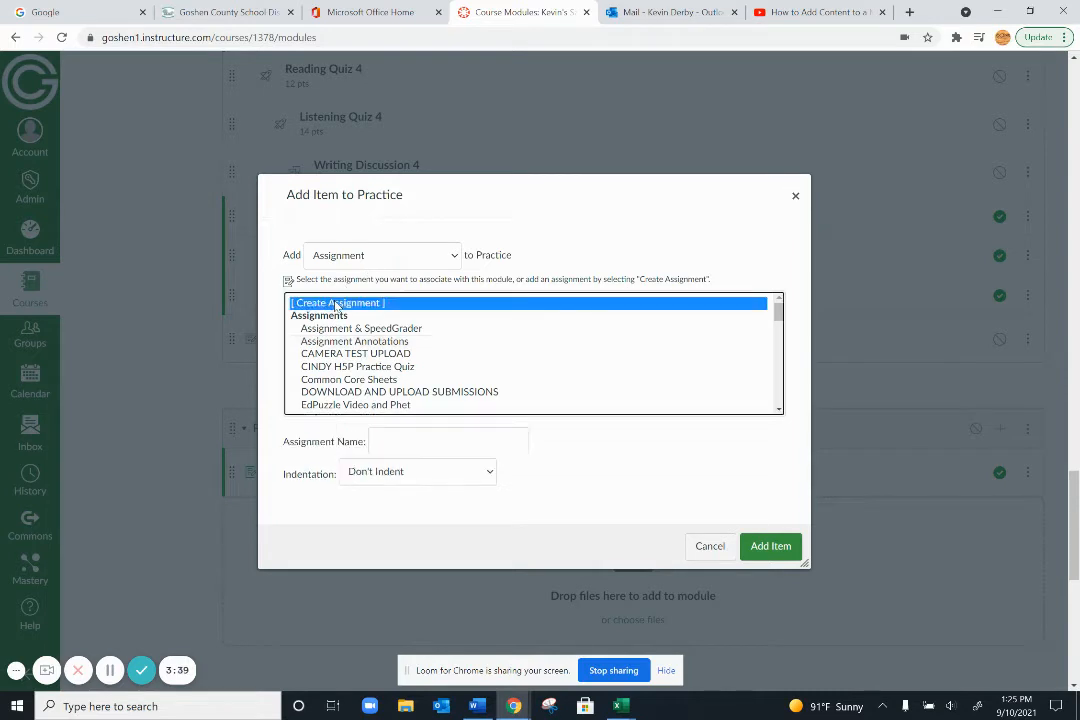
pyautogui.click(388, 444)
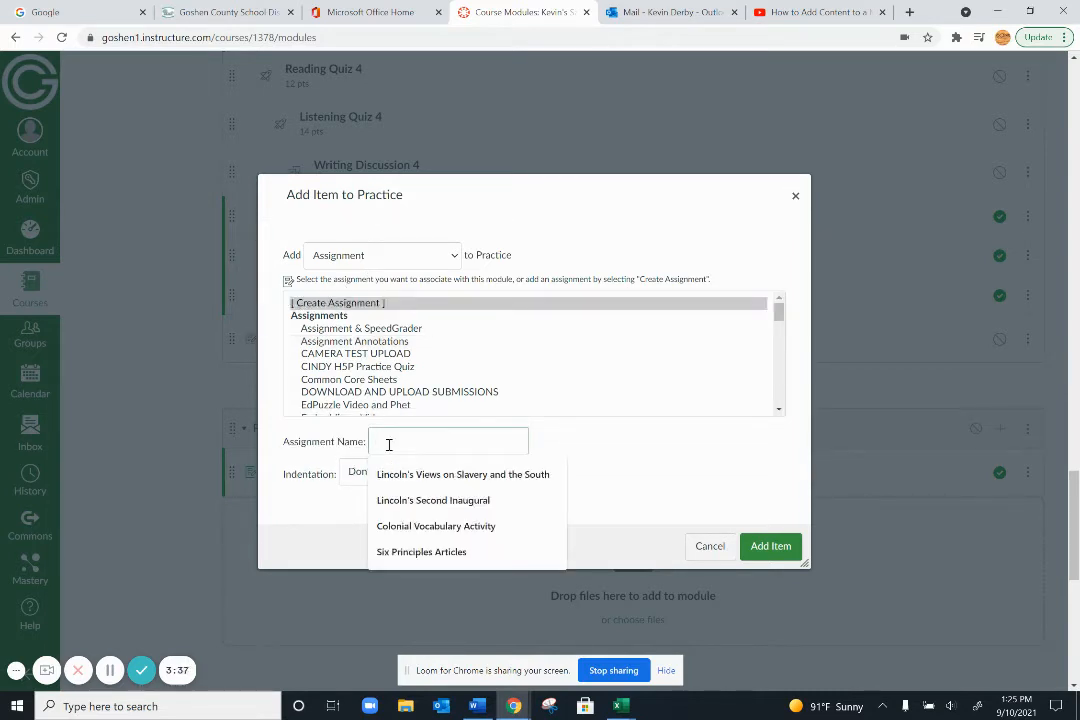
pyautogui.click(404, 501)
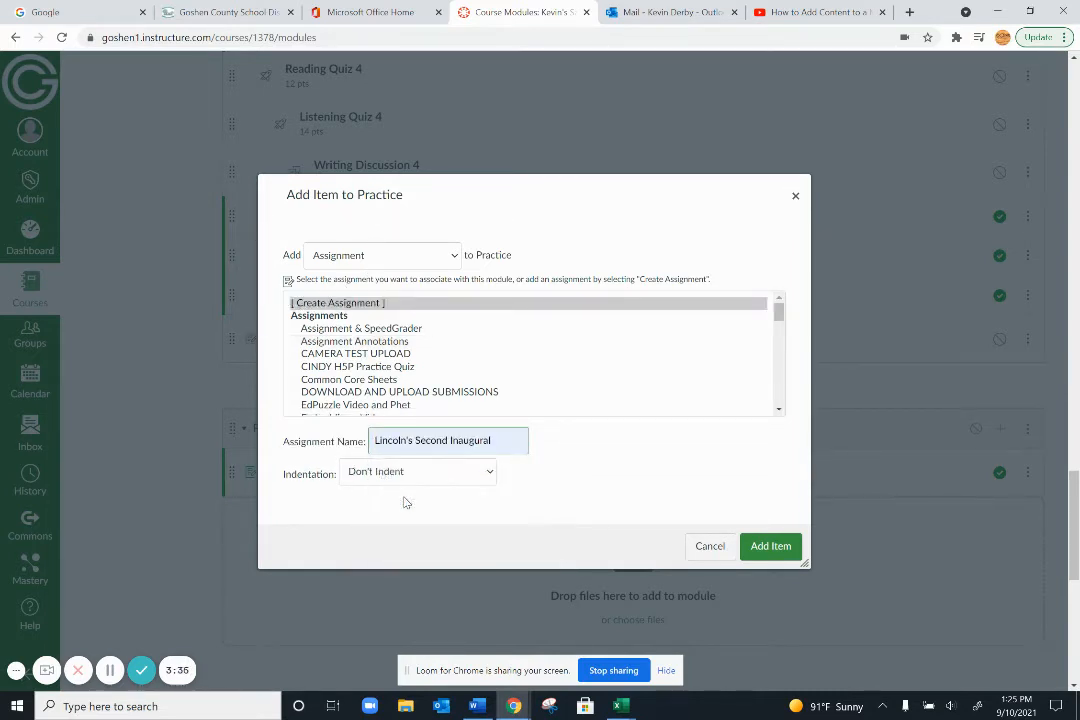
pyautogui.click(763, 548)
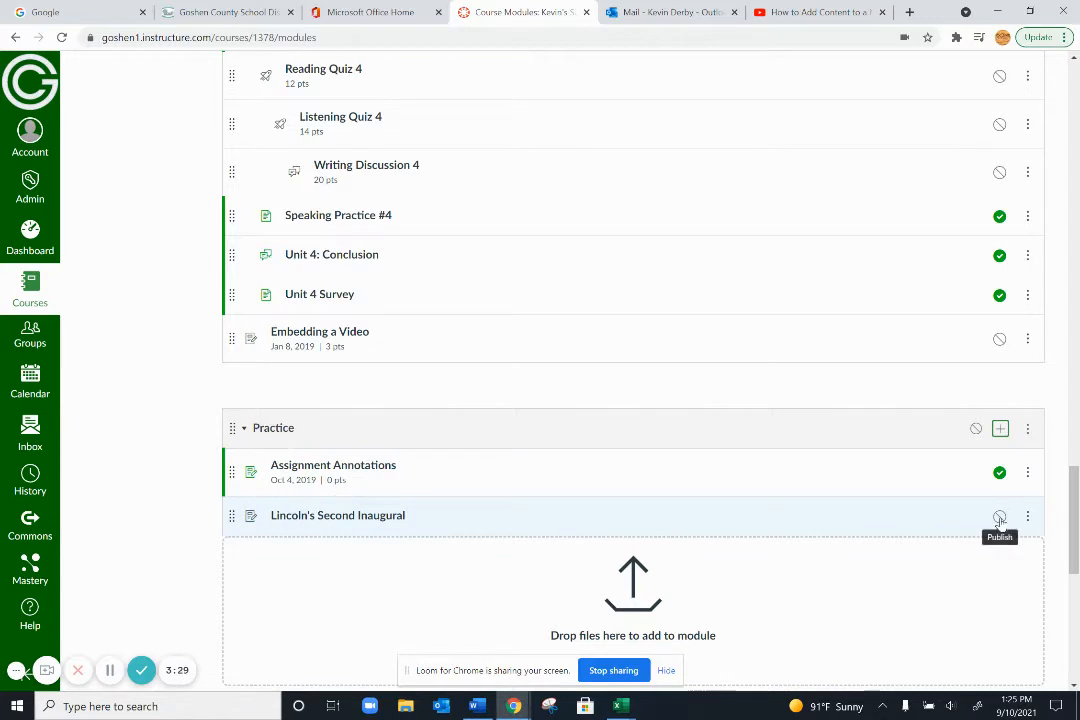
pyautogui.click(333, 518)
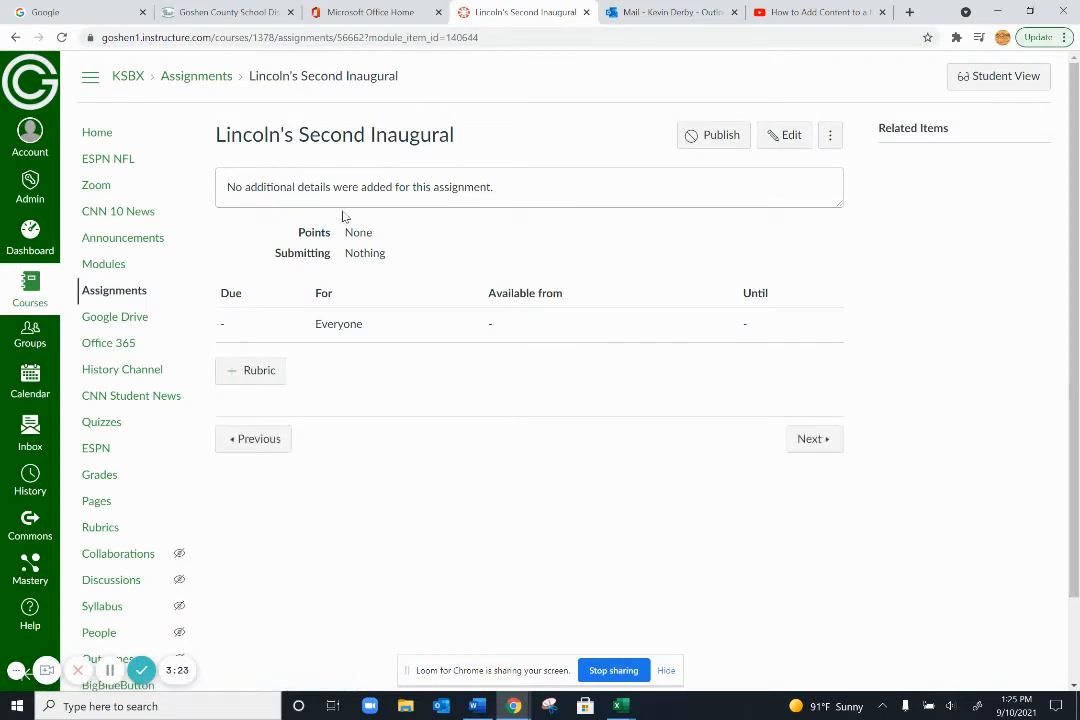
pyautogui.click(15, 37)
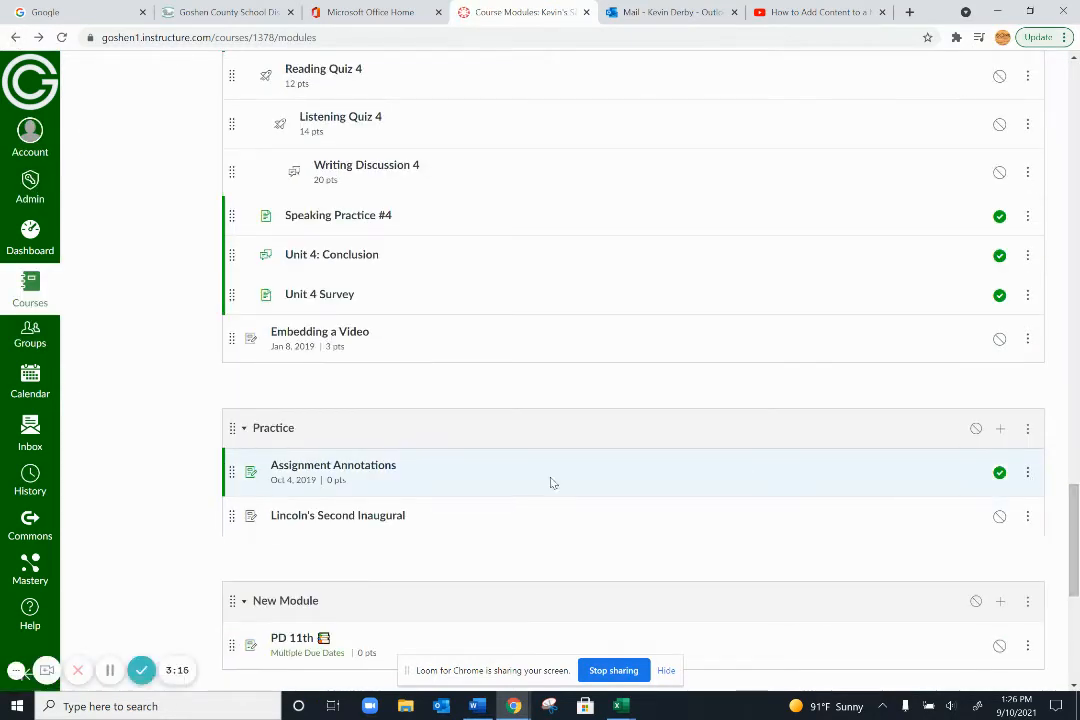
# - Start adding a new file to the Practice module and dismiss the file chooser without picking a file
pyautogui.click(1000, 430)
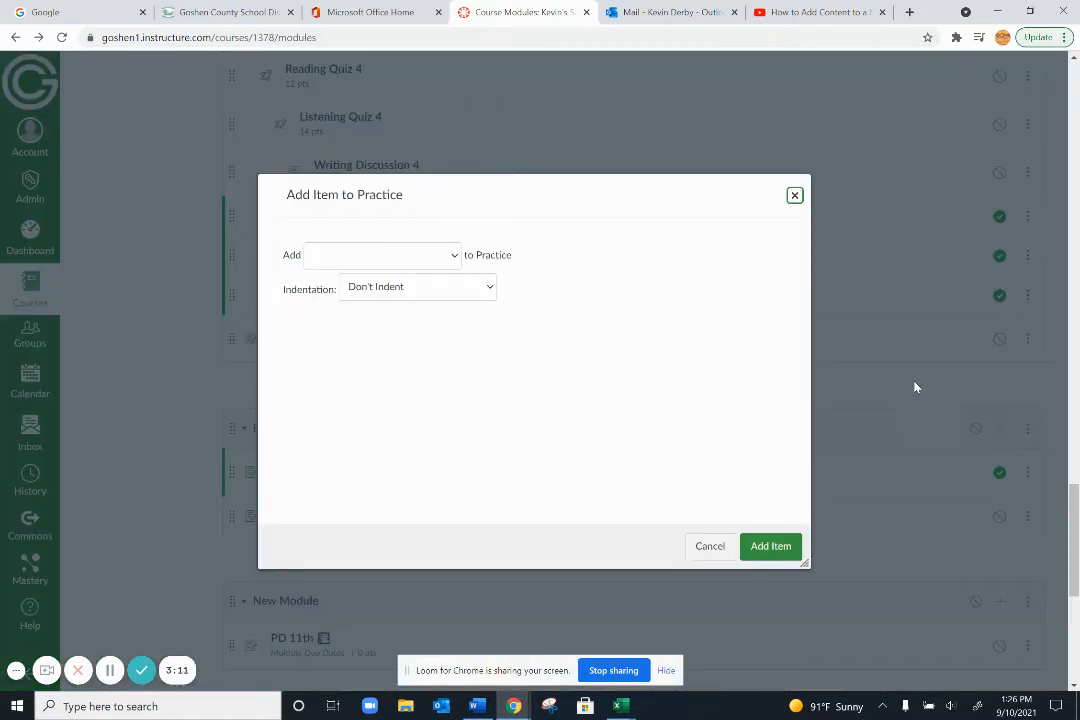
pyautogui.click(794, 195)
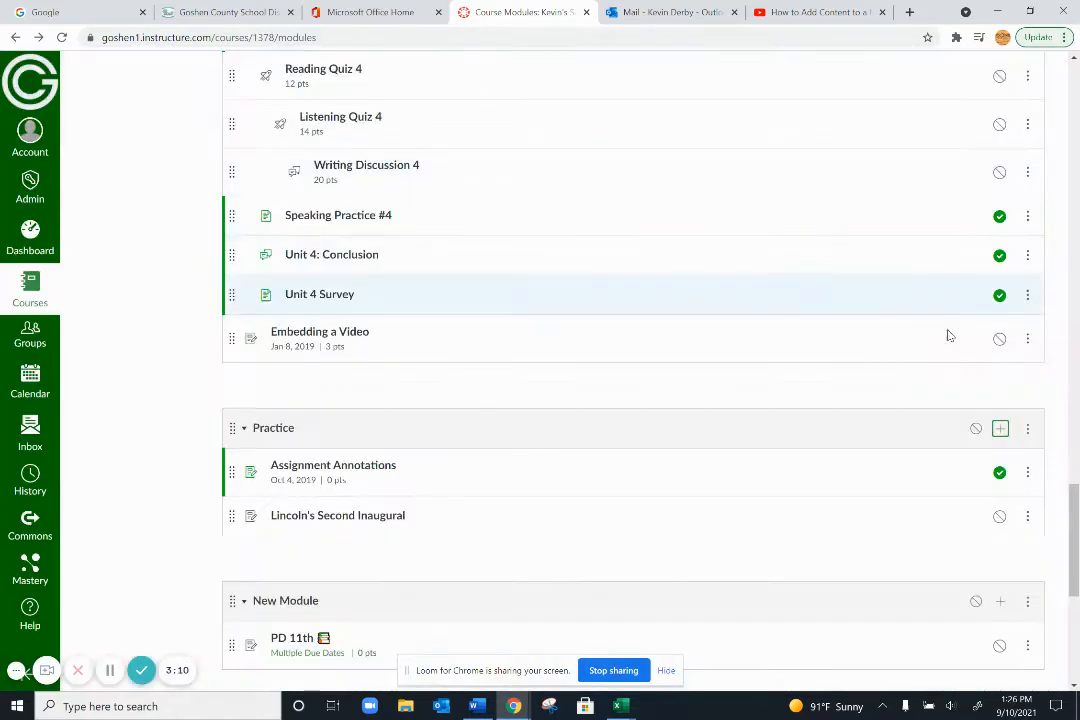
pyautogui.click(1000, 430)
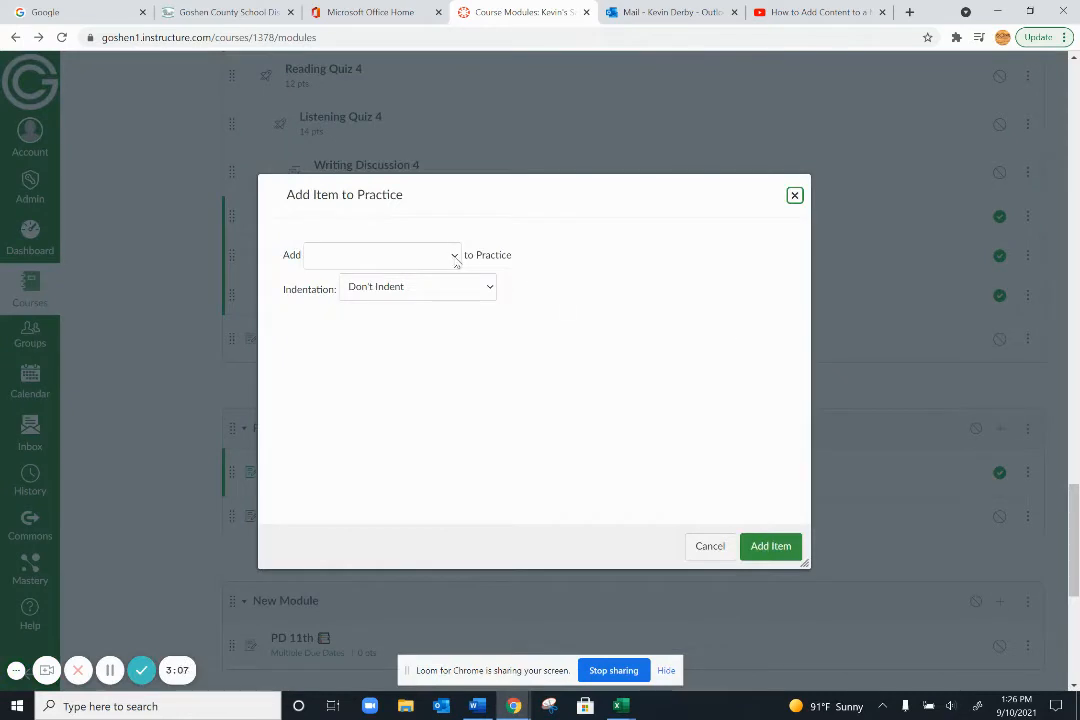
pyautogui.click(382, 255)
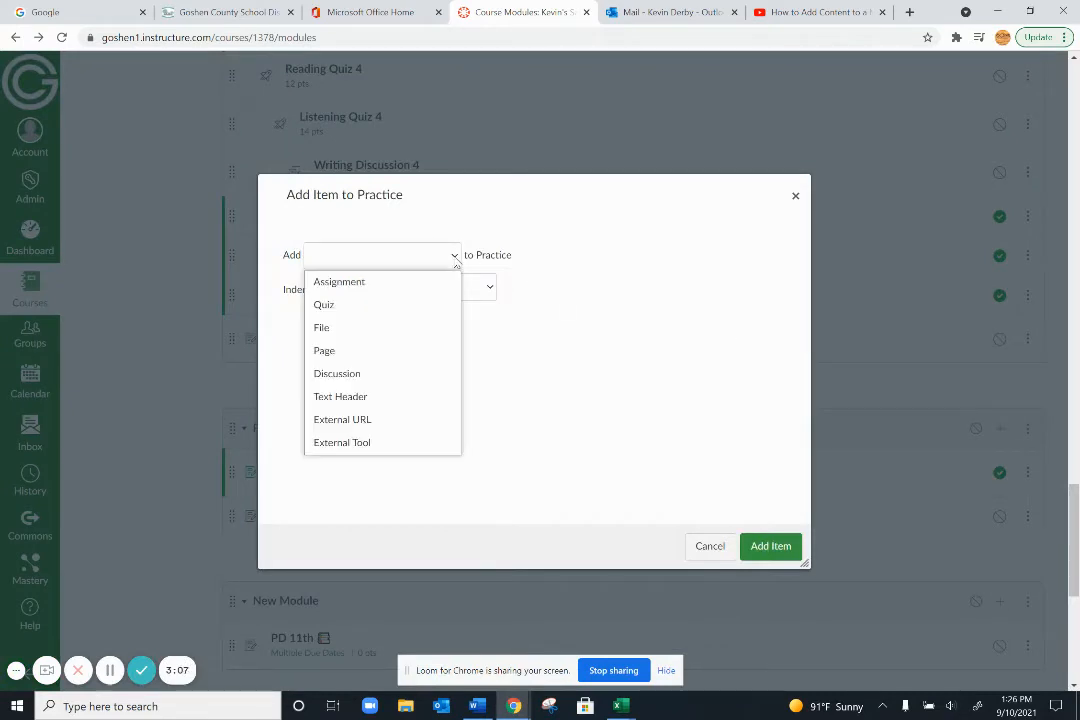
pyautogui.click(371, 330)
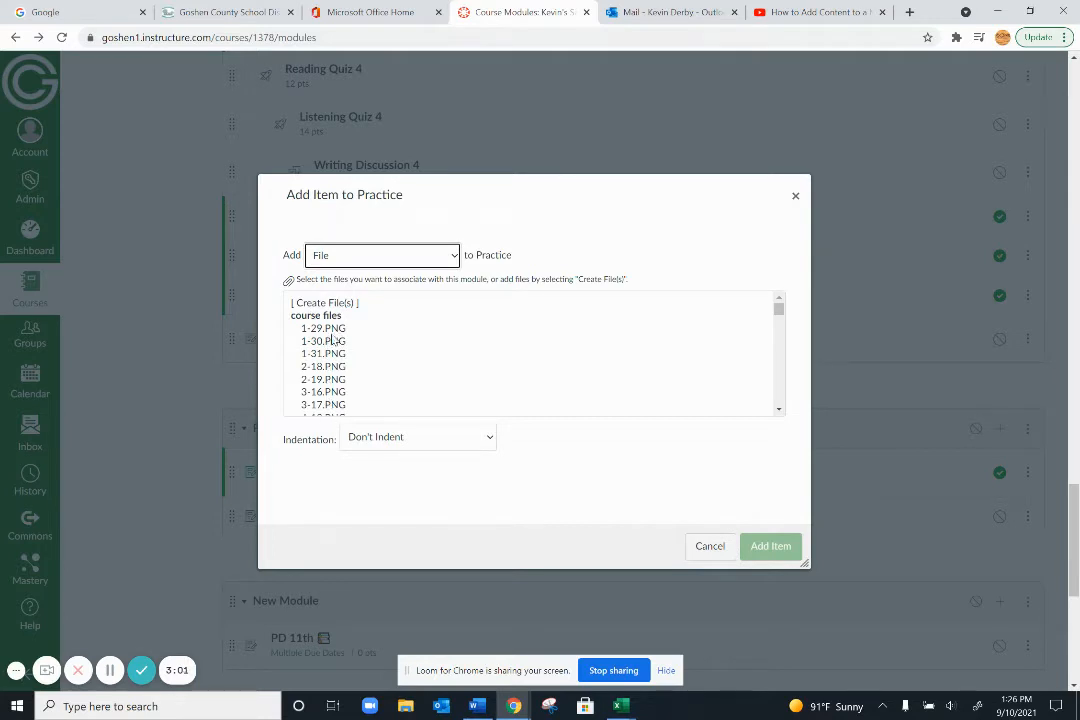
pyautogui.click(325, 302)
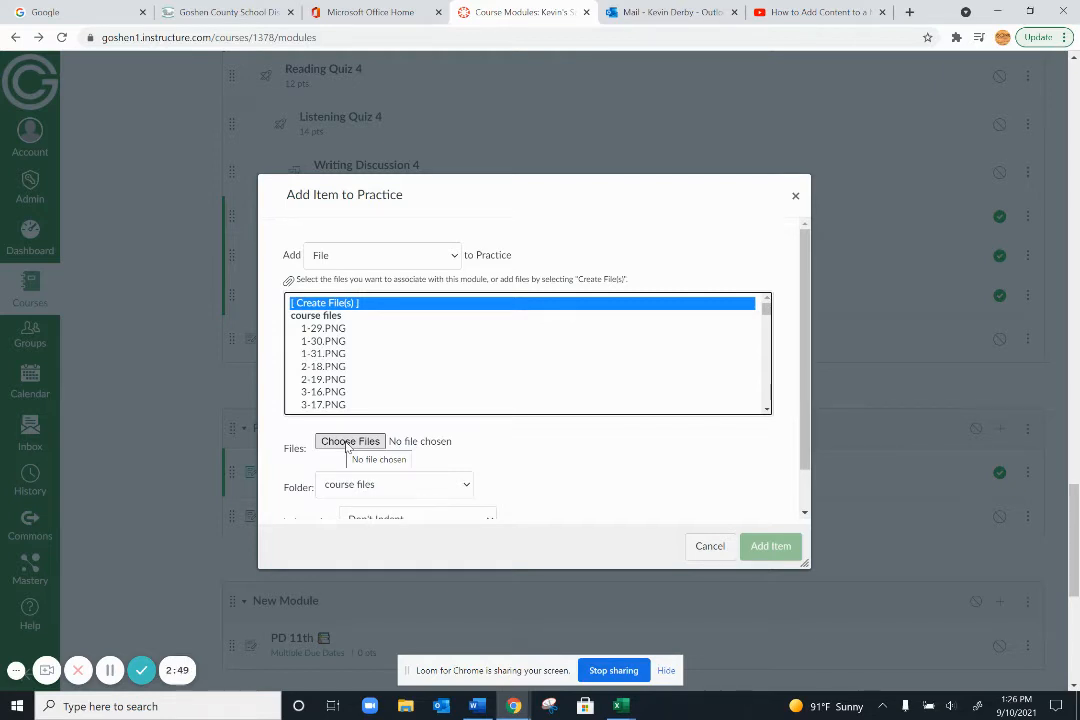
pyautogui.click(348, 443)
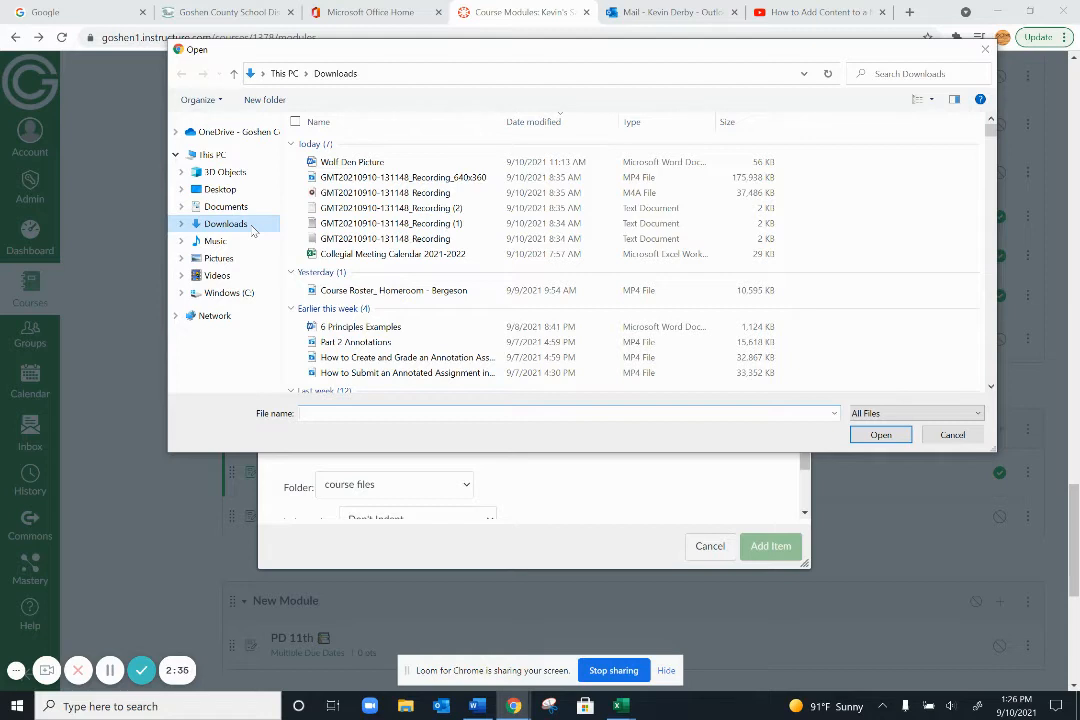
pyautogui.click(985, 50)
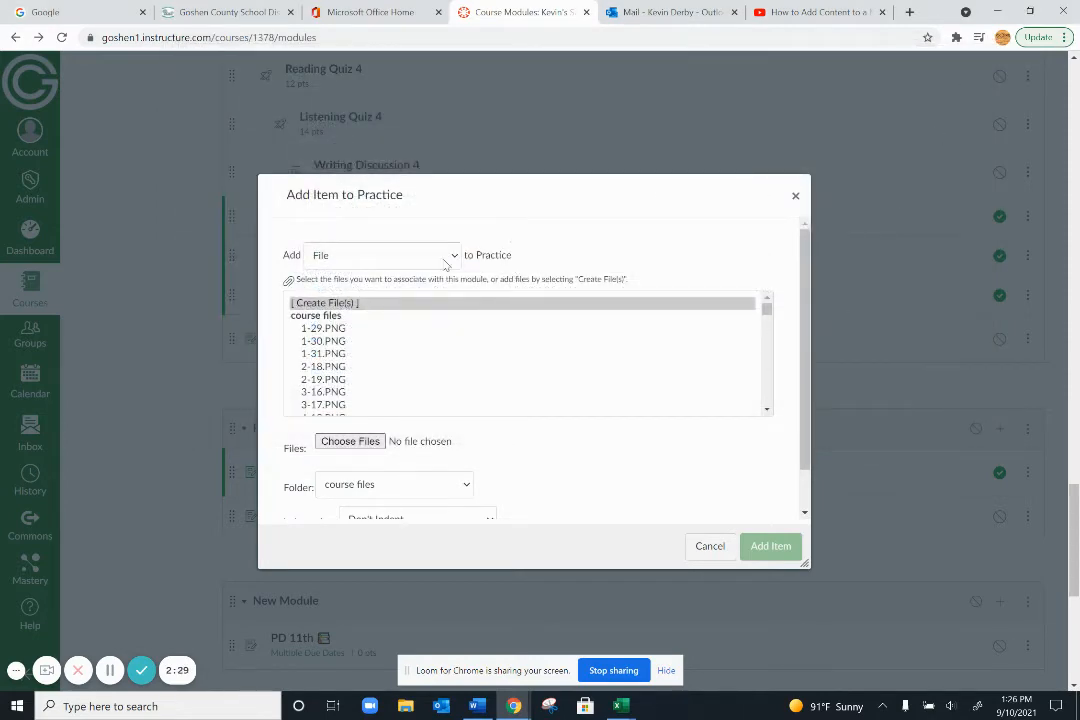
# - Add a text header reading MATH to the Practice module
pyautogui.click(440, 256)
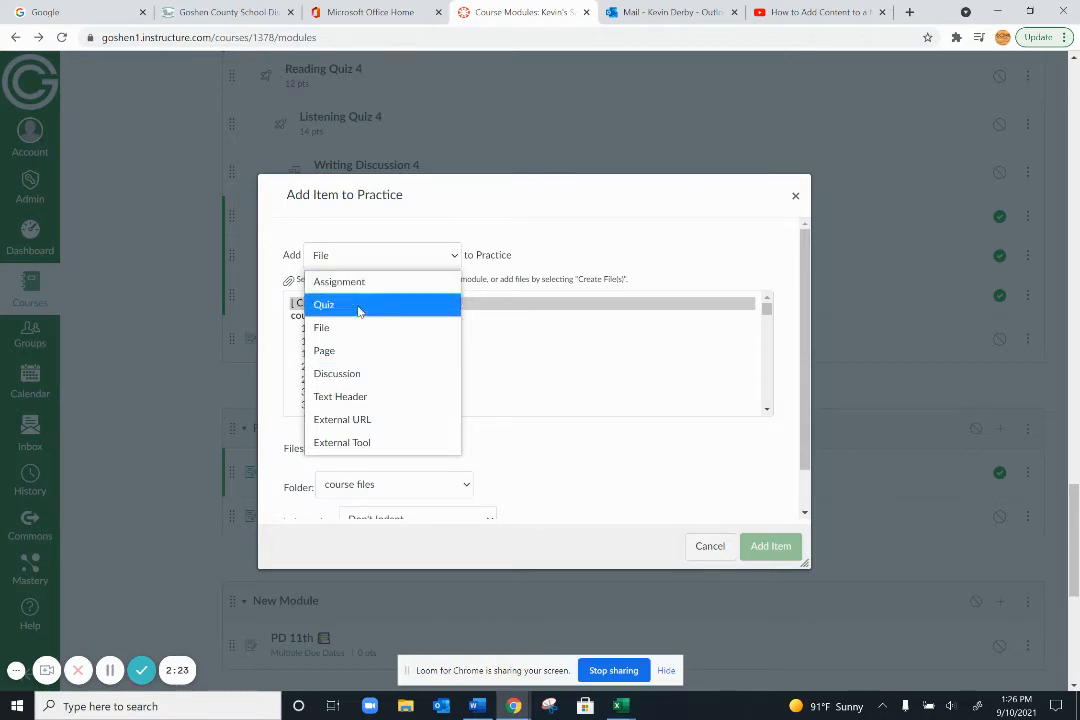
pyautogui.click(340, 397)
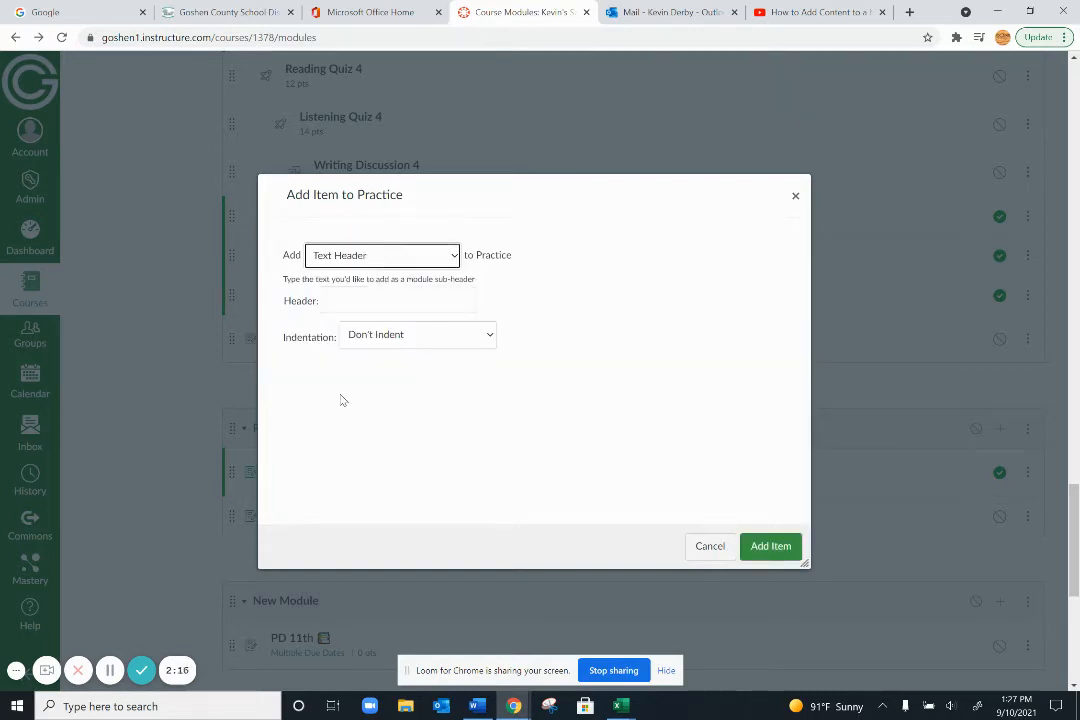
pyautogui.click(339, 299)
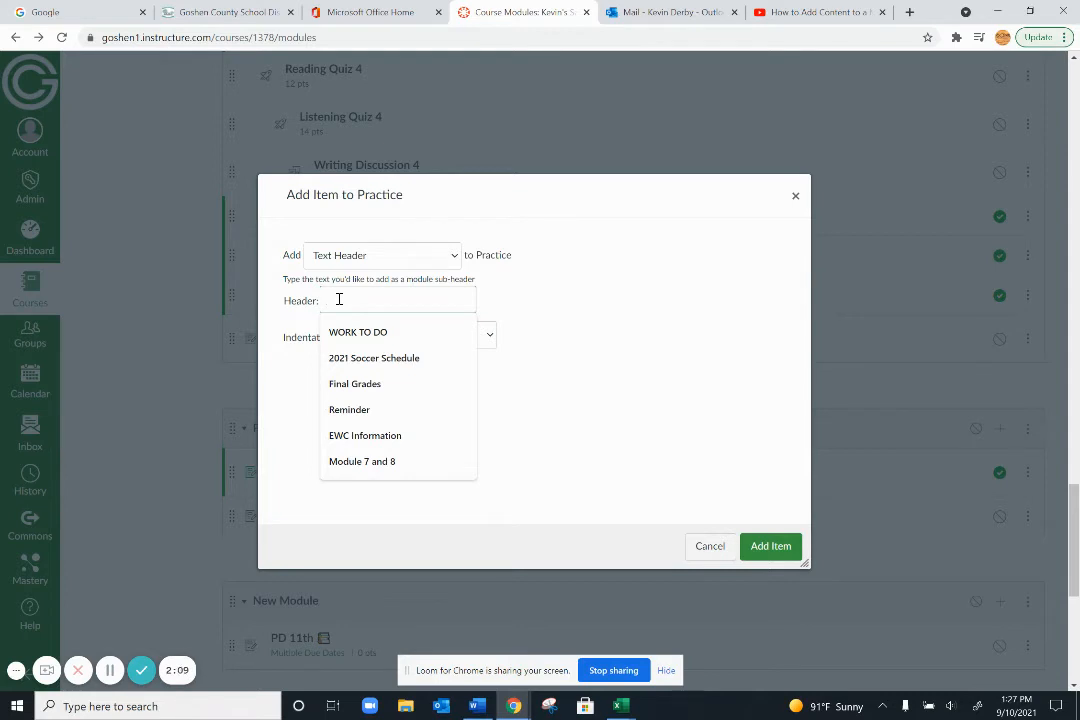
pyautogui.write('Ma')
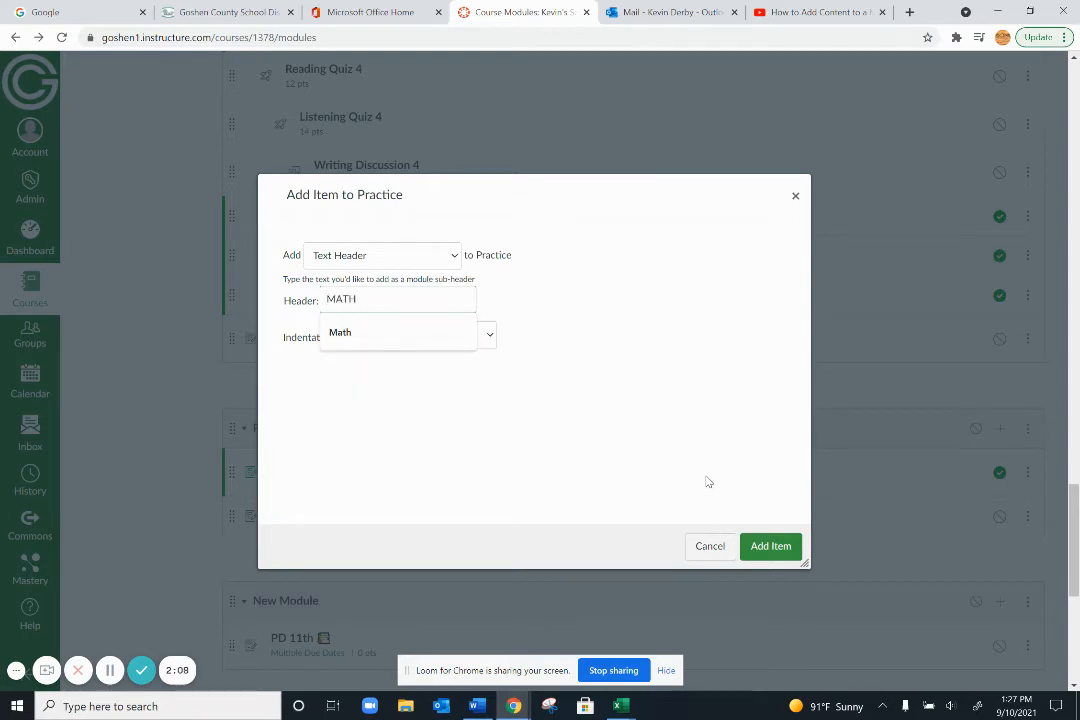
pyautogui.click(758, 546)
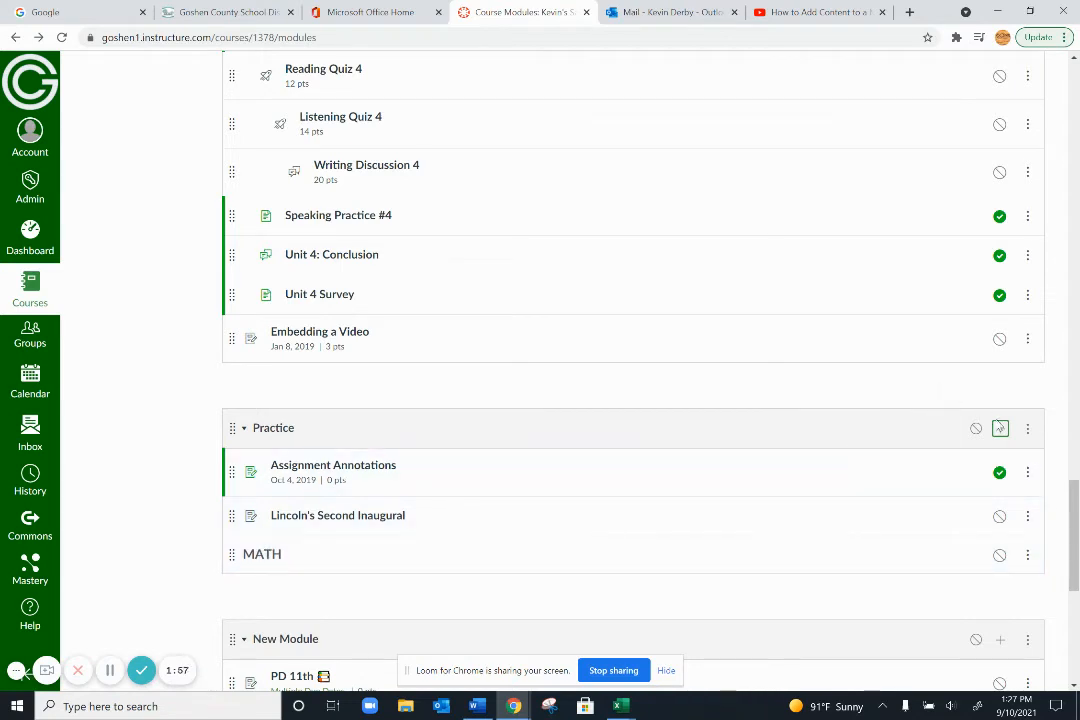
pyautogui.click(1000, 429)
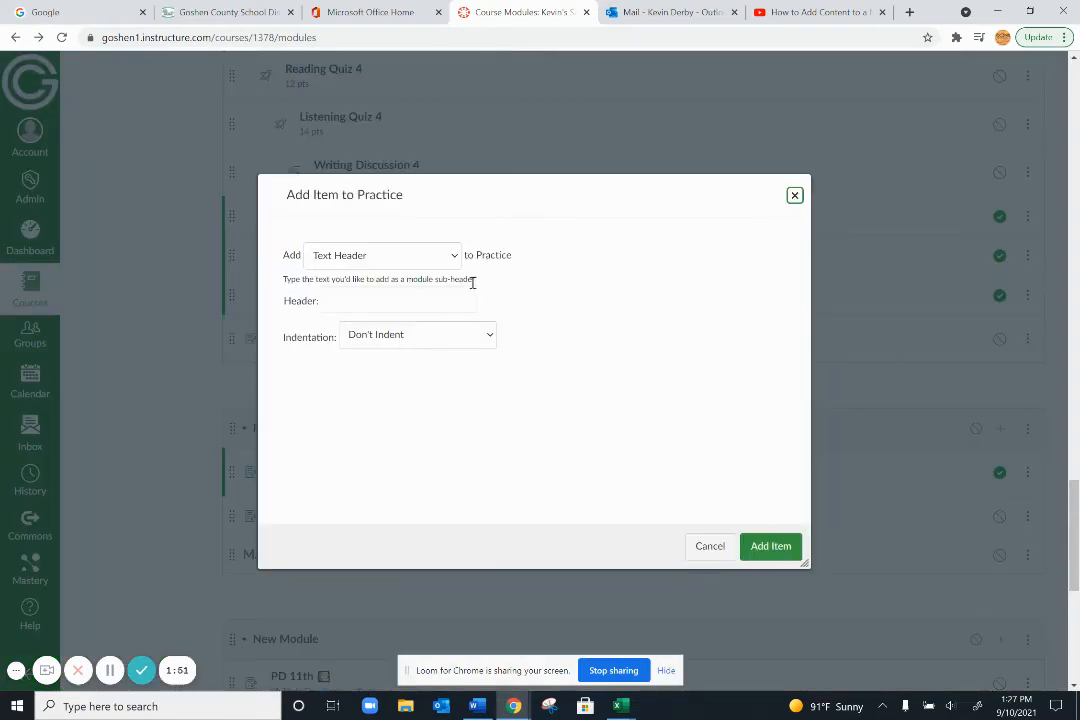
pyautogui.click(431, 264)
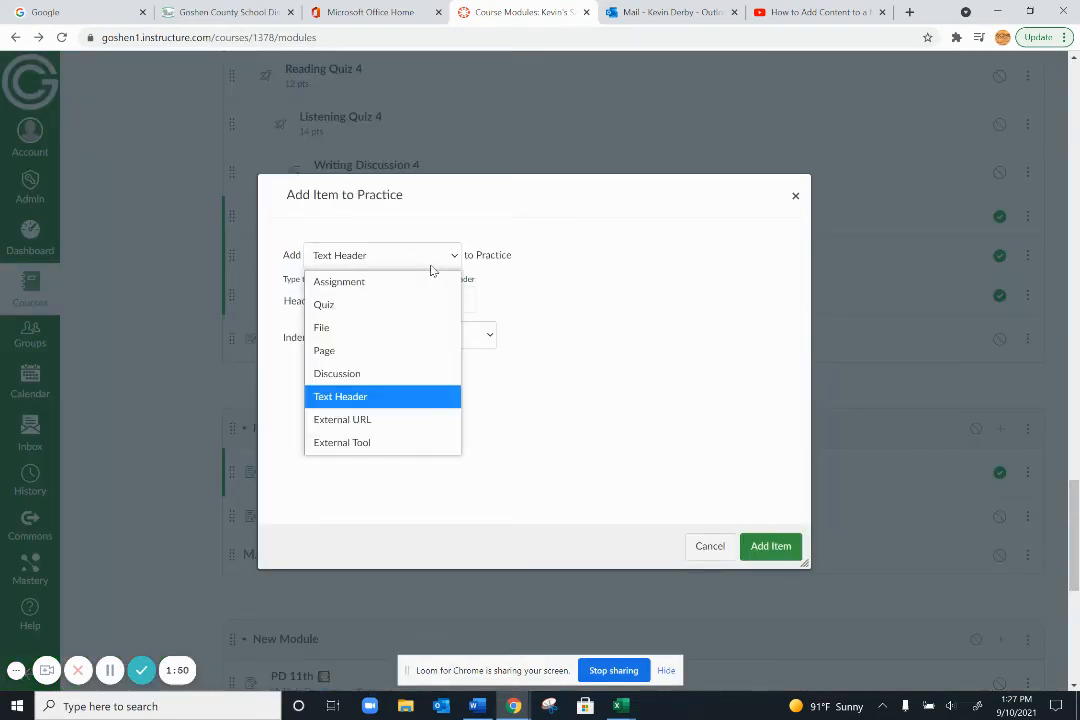
pyautogui.click(366, 421)
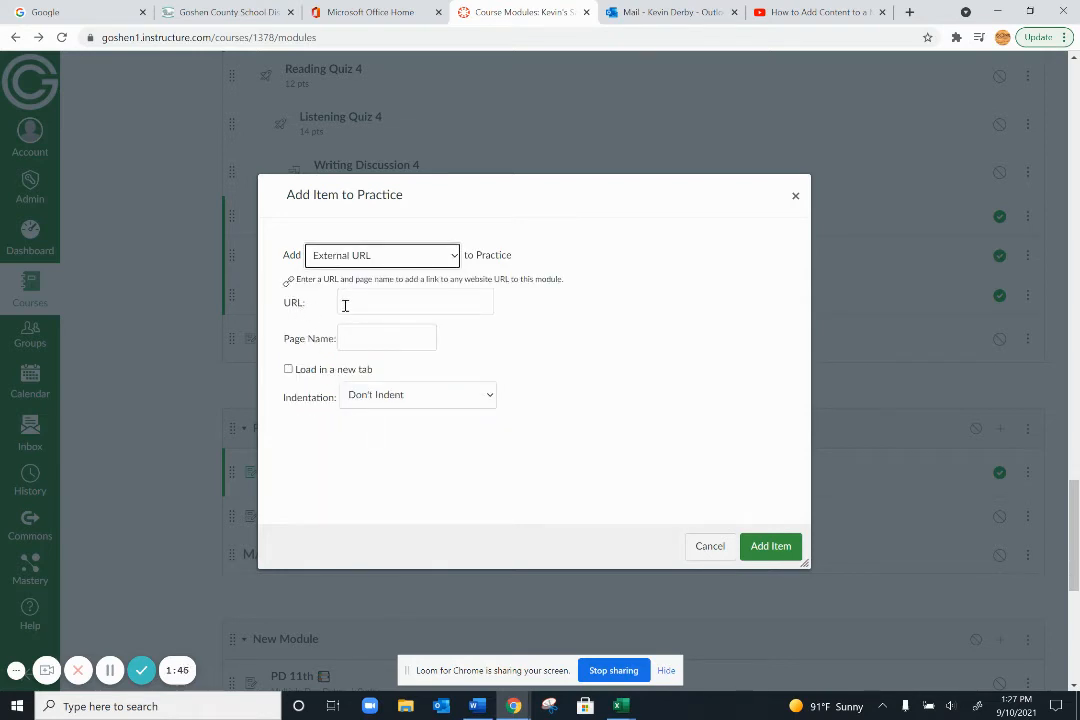
pyautogui.click(805, 13)
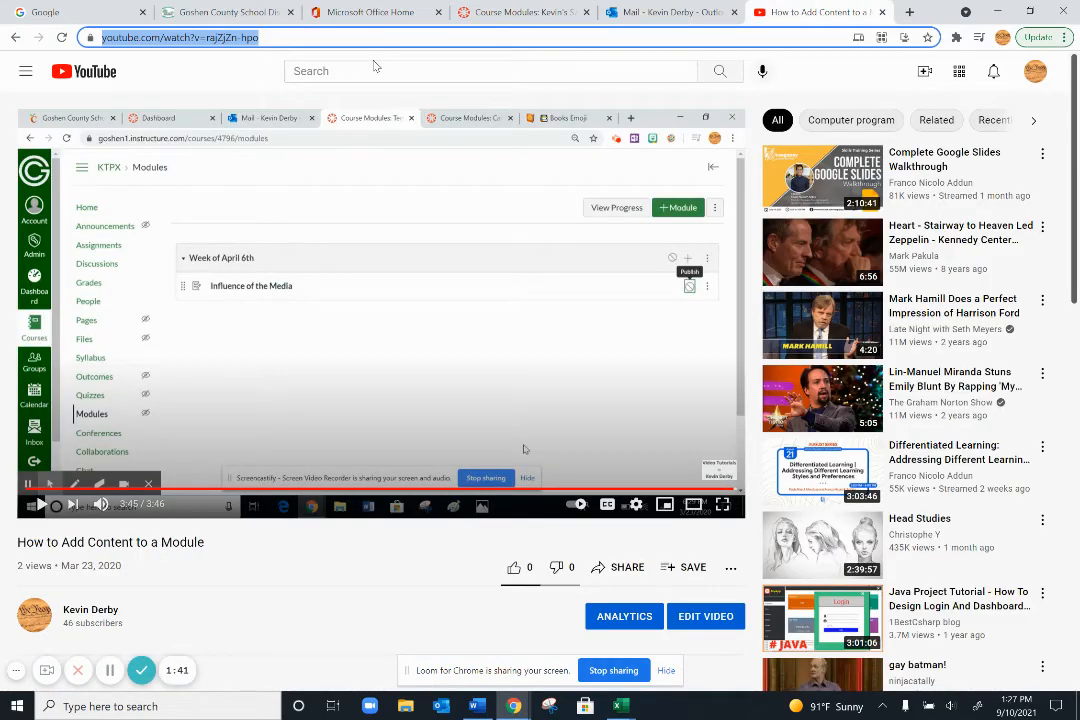
pyautogui.click(522, 14)
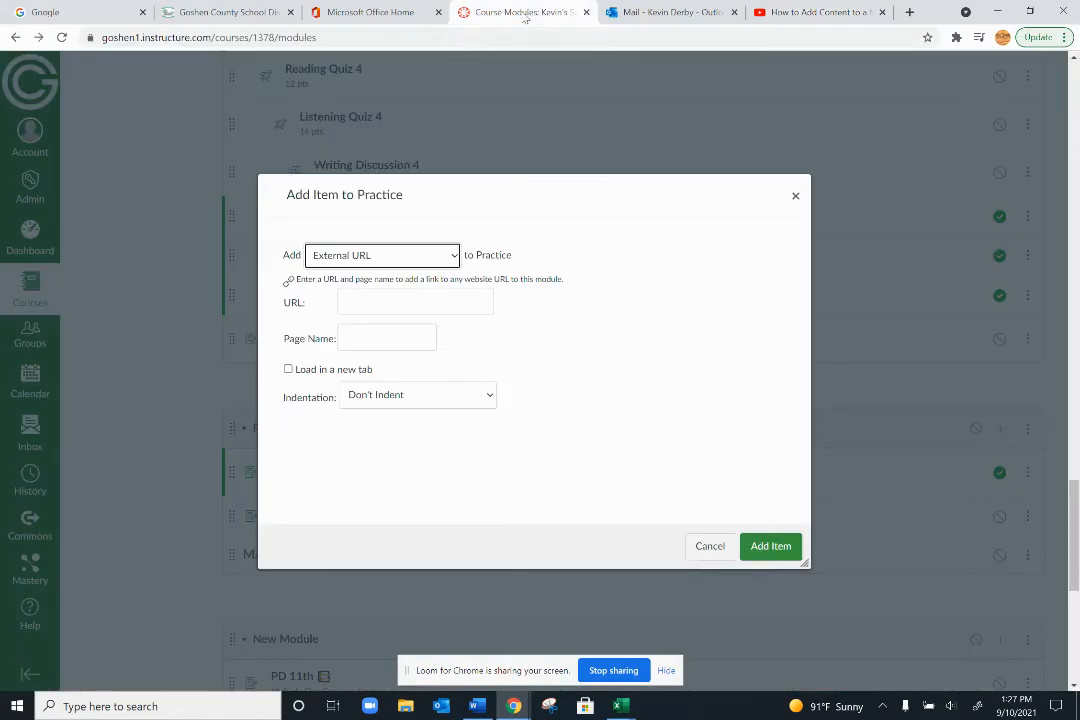
pyautogui.click(434, 300)
pyautogui.write('https://www.youtube.com/watch?v=rajZjZn-hpo')
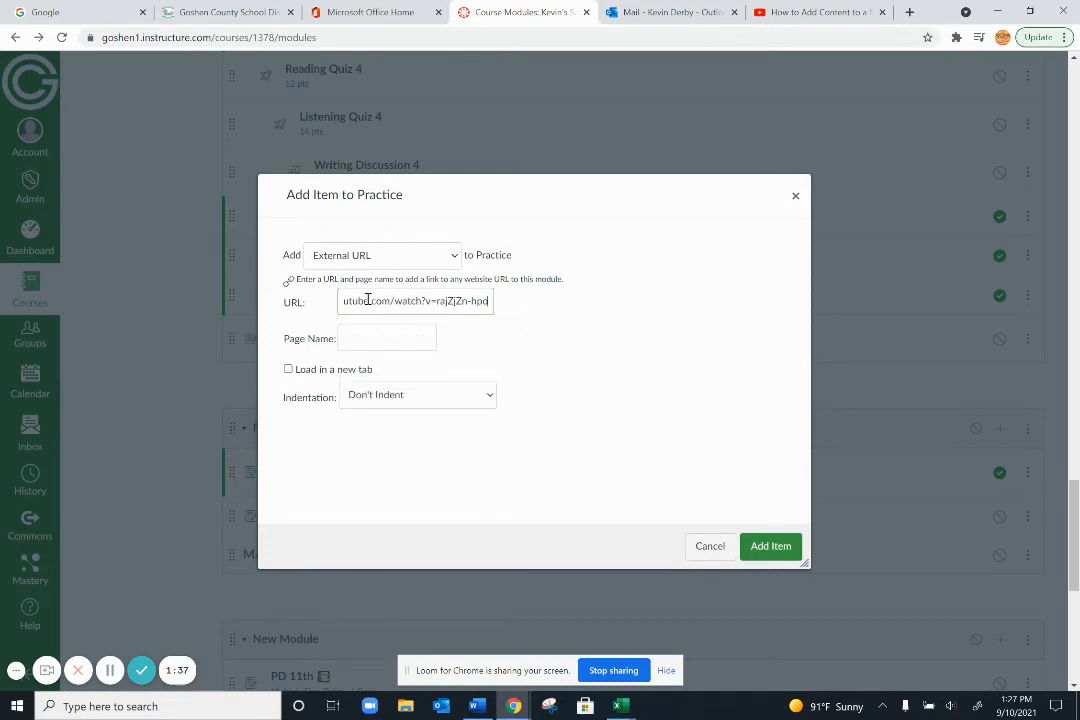
# - Add the link to the Practice module with the page name Adding Content to a Module, and check its page before returning to the modules
pyautogui.click(362, 337)
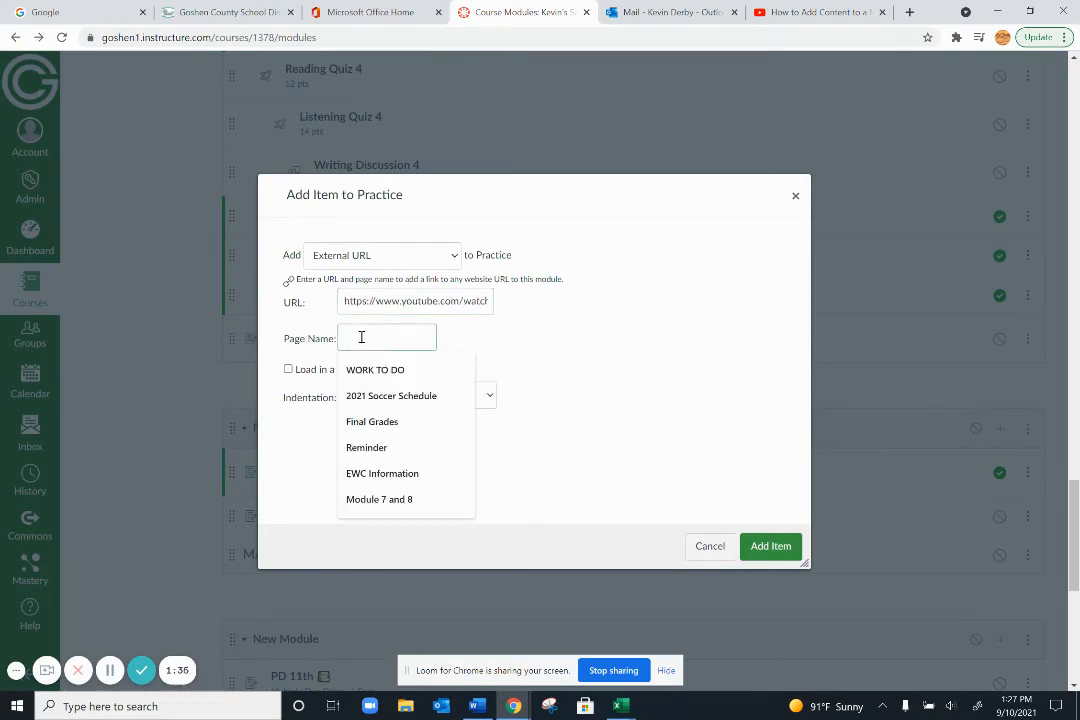
pyautogui.write('Adding Con')
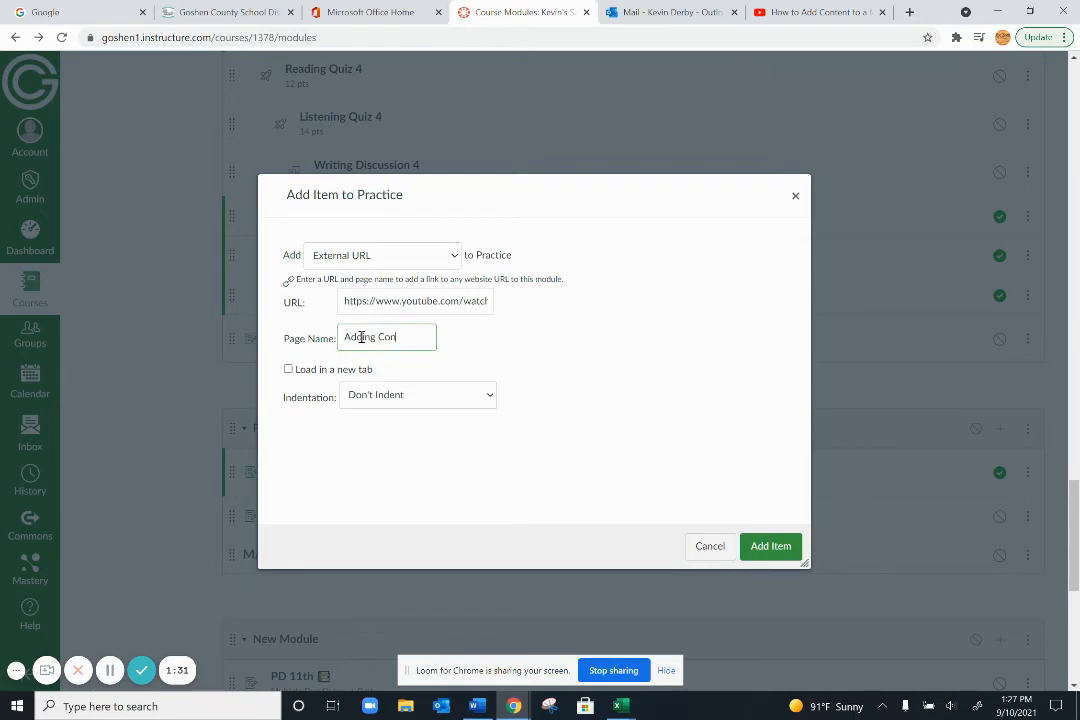
pyautogui.write('tent to a')
pyautogui.write('ou')
pyautogui.write('dule')
pyautogui.click(768, 547)
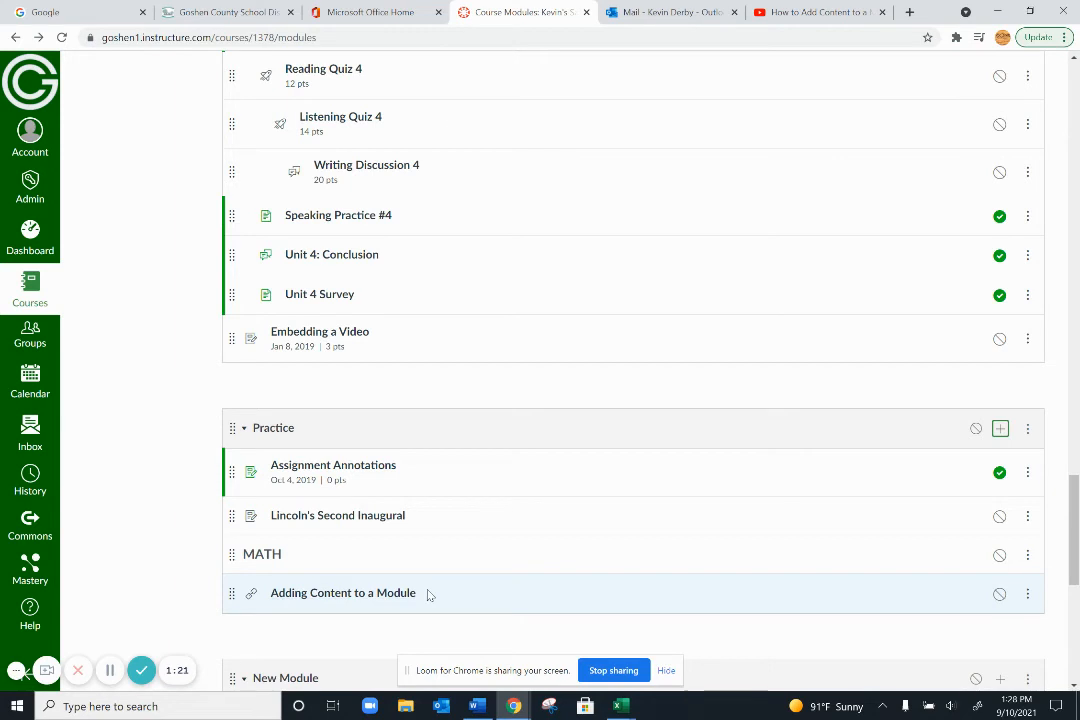
pyautogui.click(341, 600)
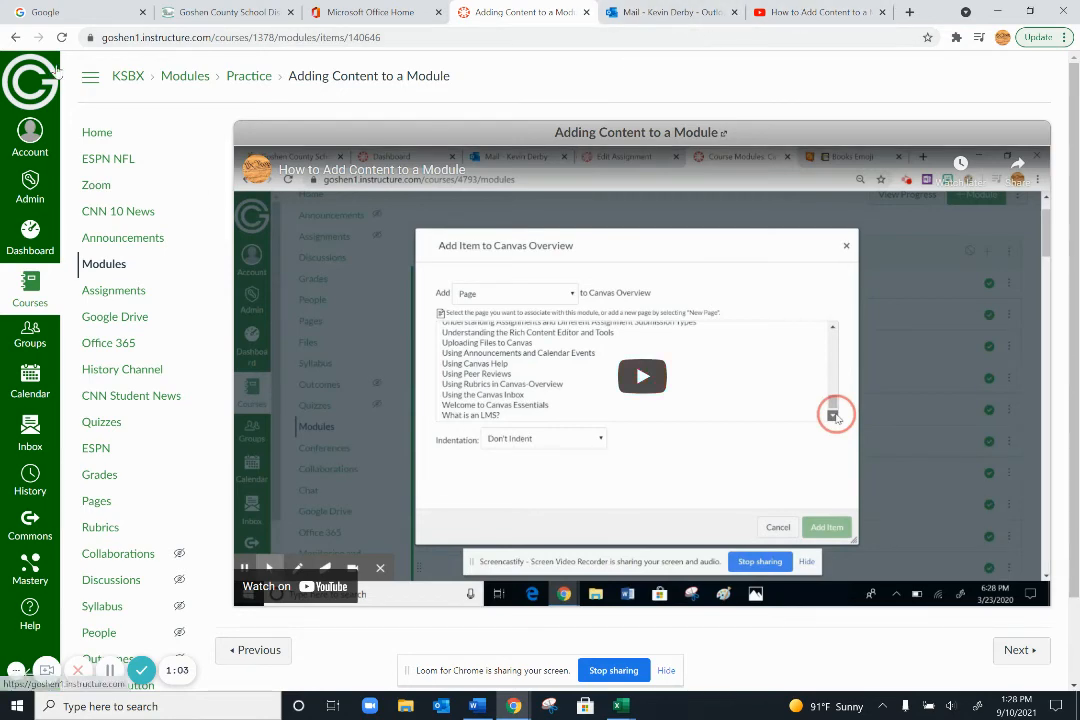
pyautogui.click(122, 80)
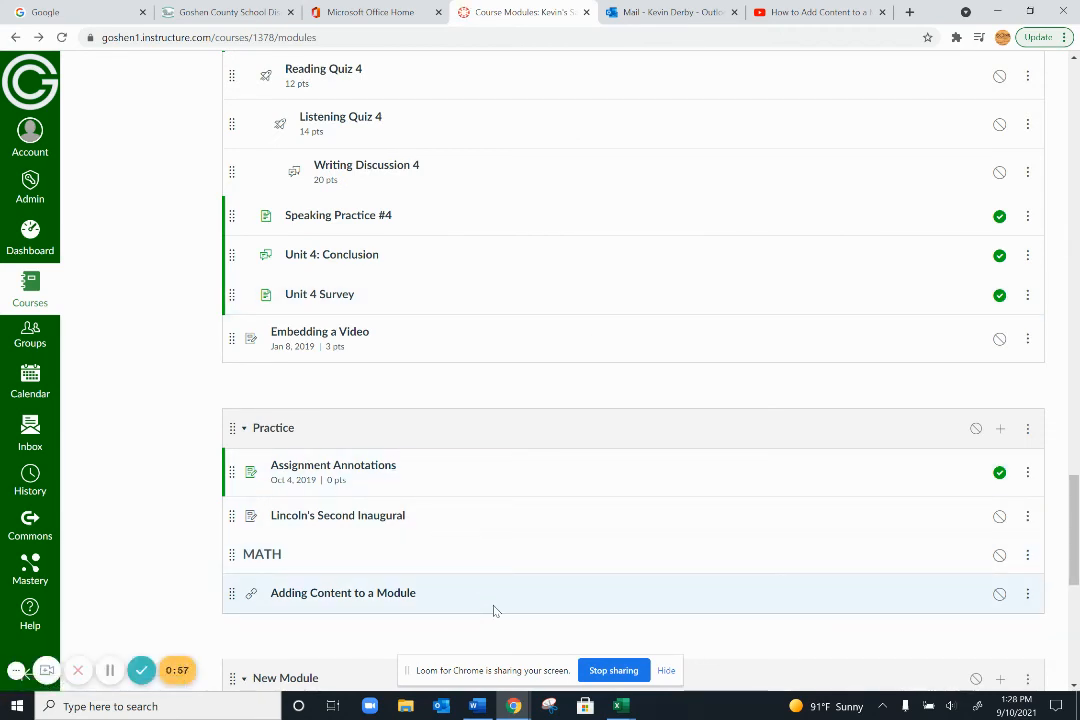
# - Publish everything in the Practice module at once, and unpublish Lincoln's Second Inaugural, the MATH header and the Adding Content to a Module link again
pyautogui.click(975, 429)
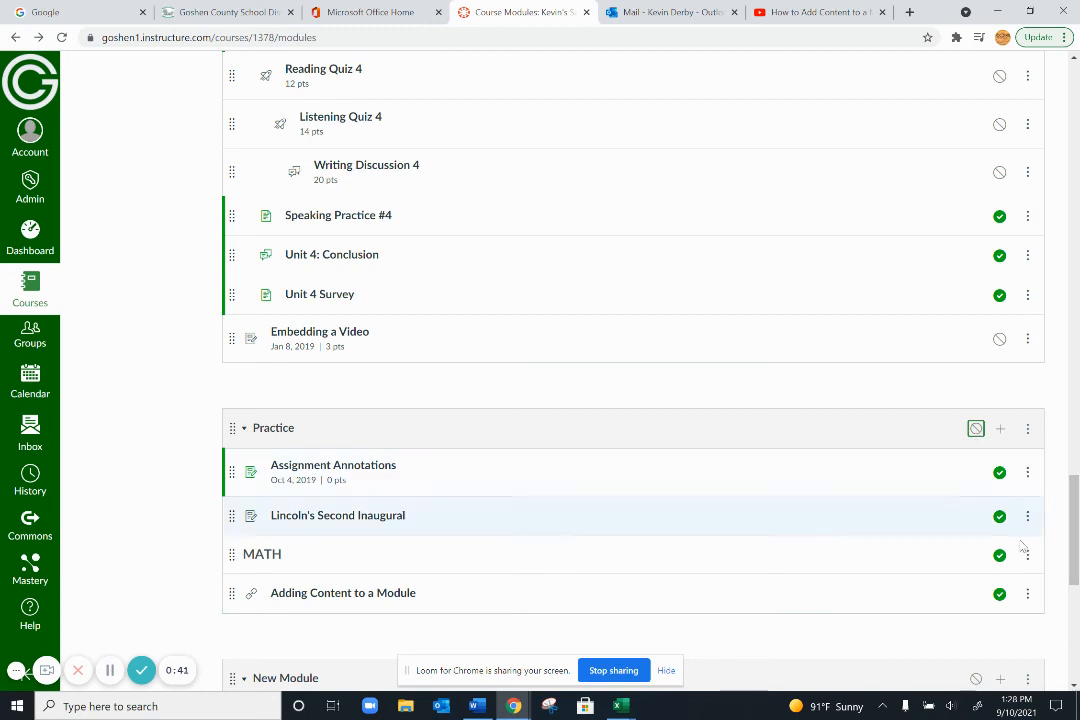
pyautogui.click(1000, 516)
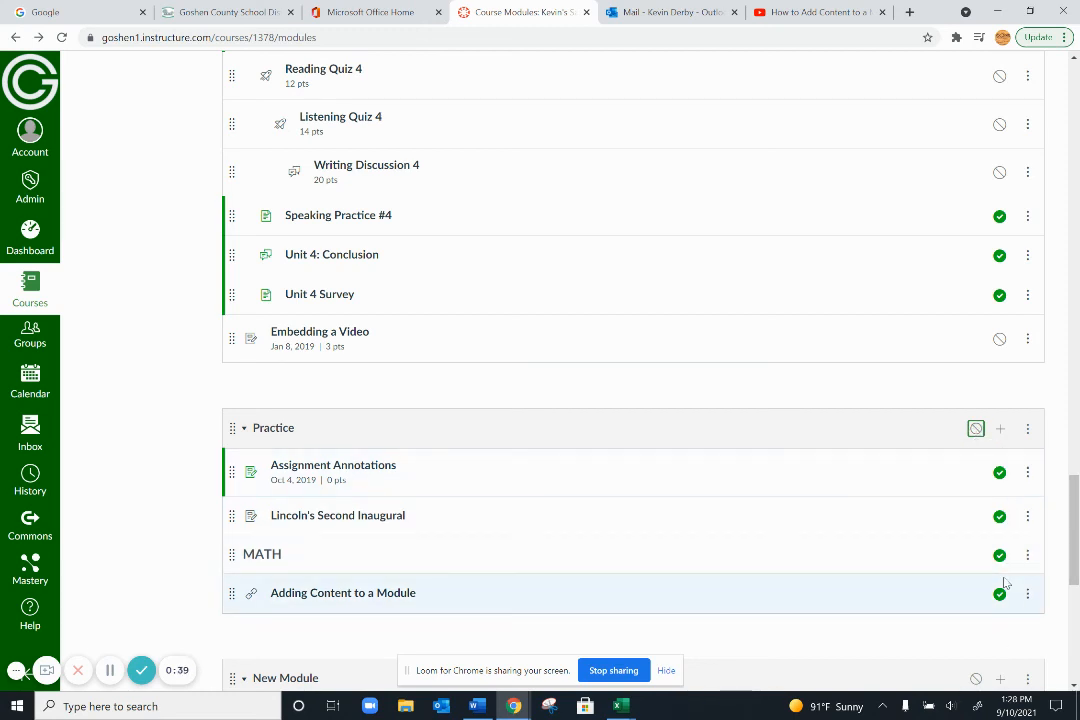
pyautogui.click(1000, 516)
pyautogui.click(1000, 556)
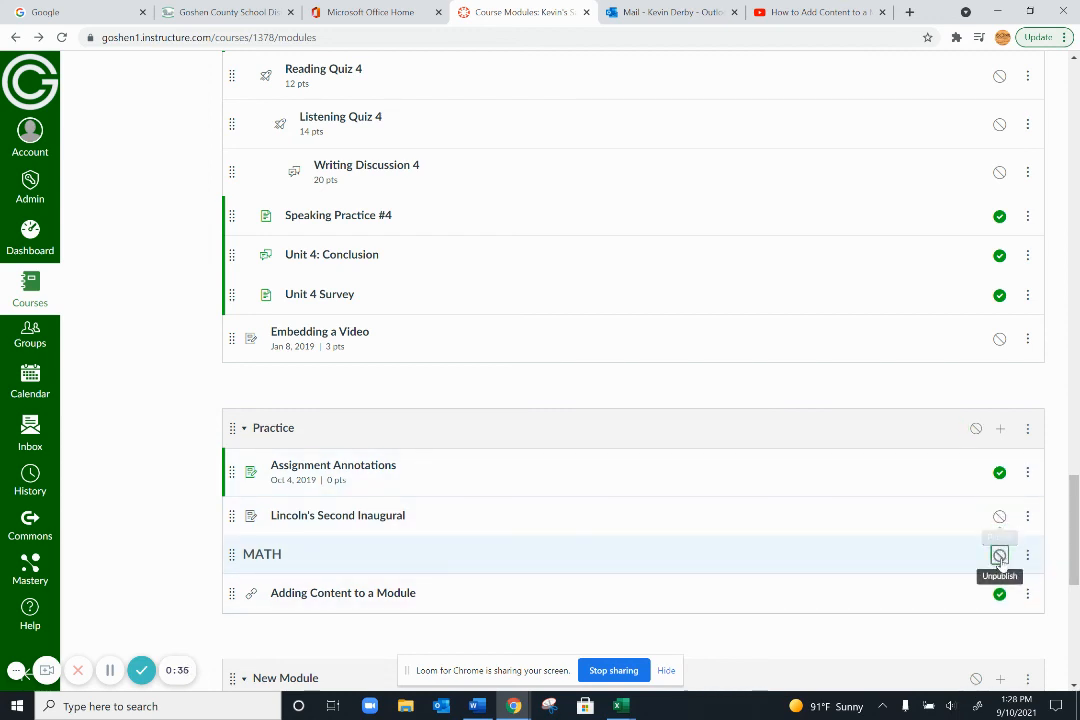
pyautogui.click(1000, 594)
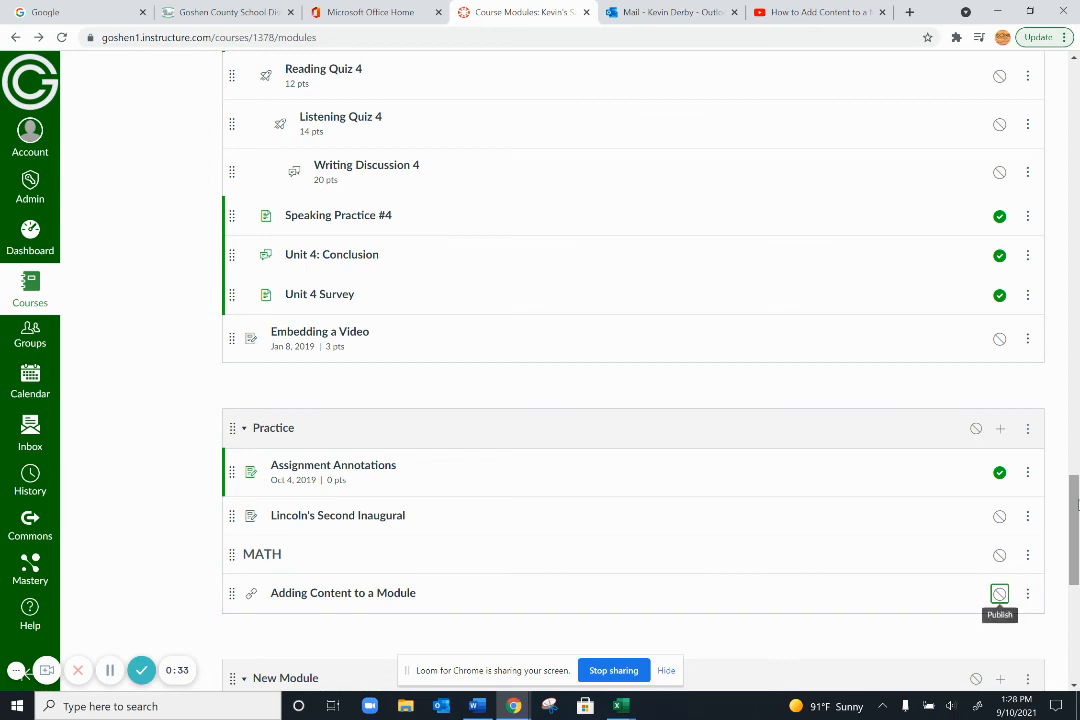